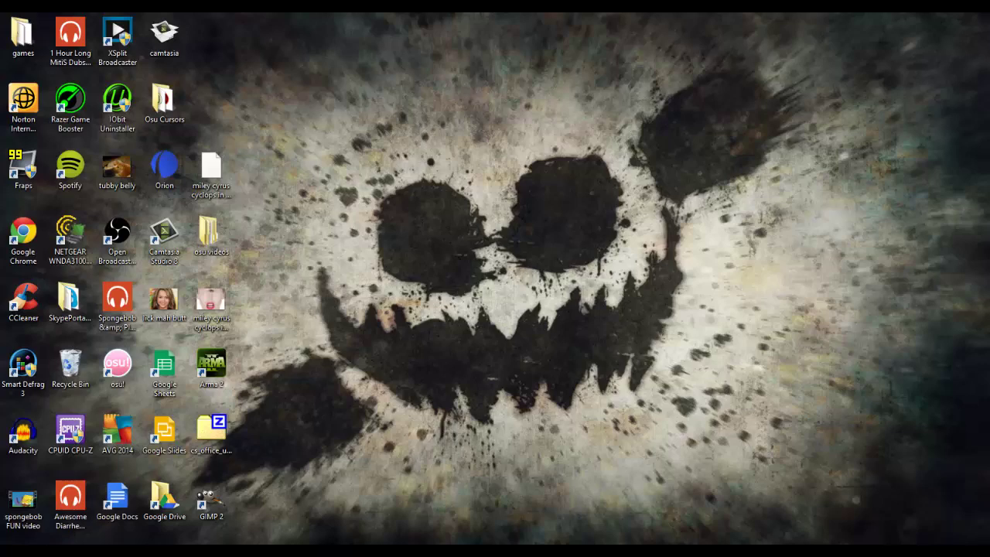
Browse in File Explorer to C:\Program Files (x86)\osu!\Skins.
key(super)
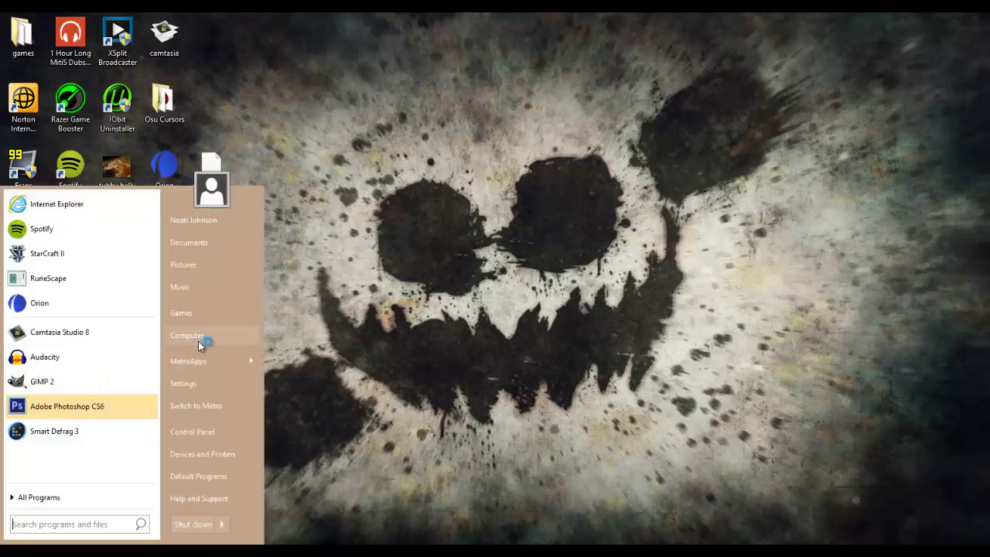
key(Escape)
key(super+e)
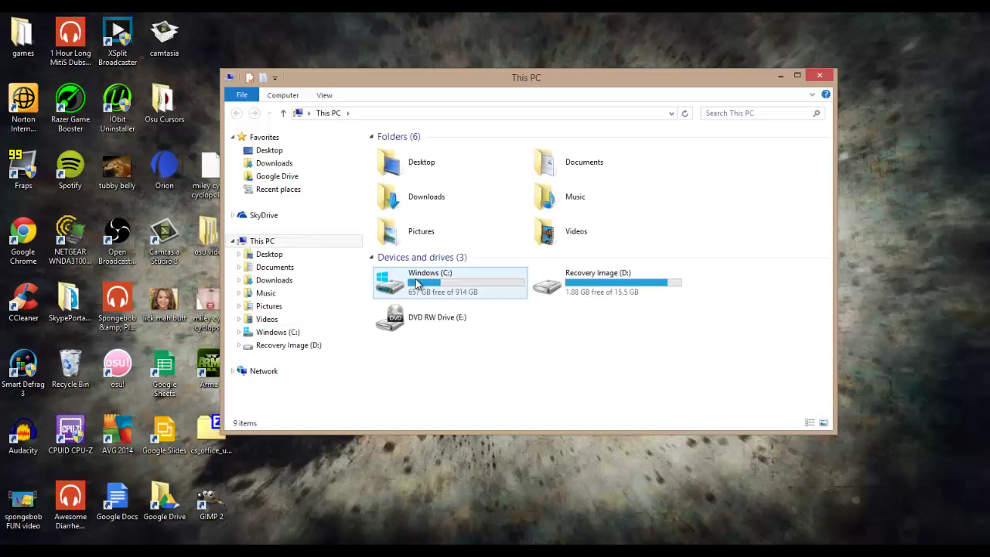
click(417, 283)
double_click(416, 283)
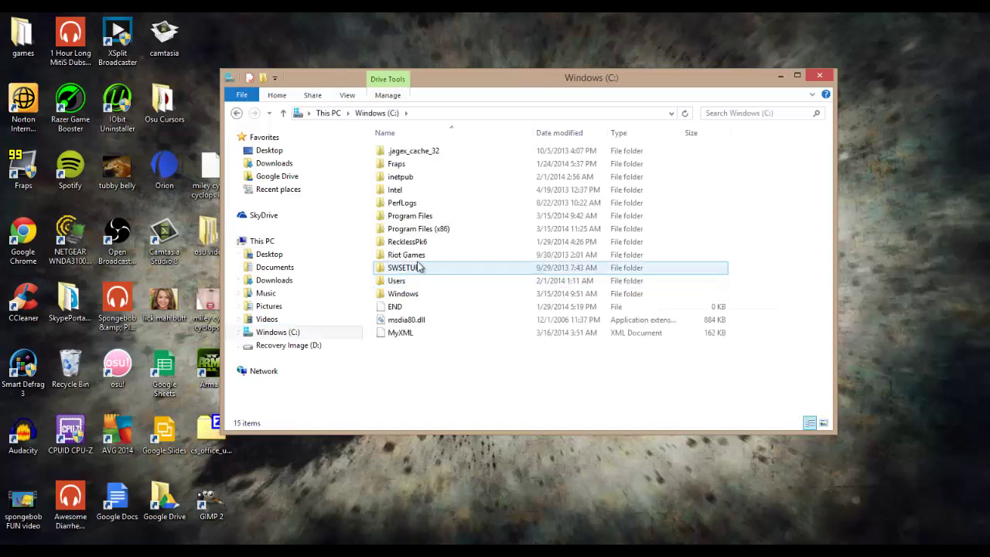
double_click(418, 229)
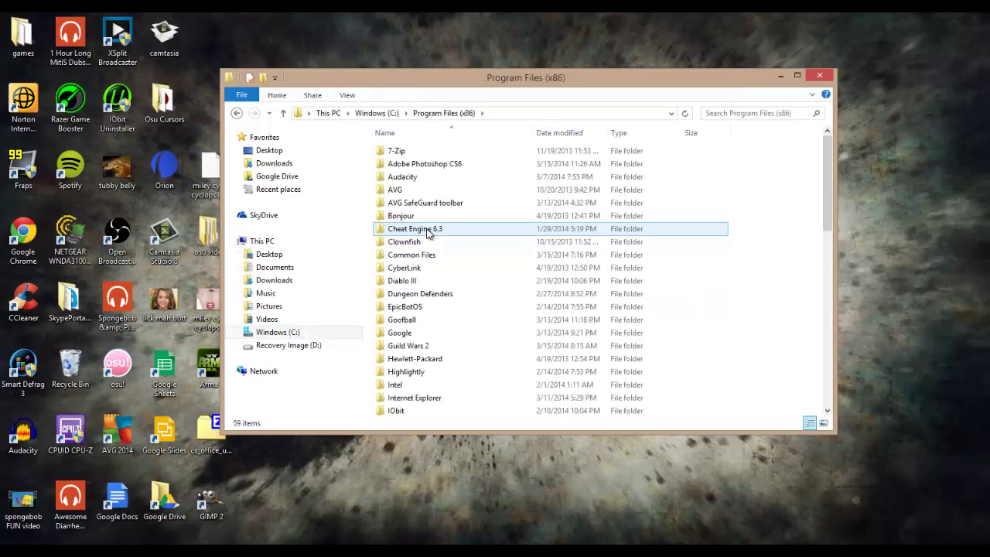
scroll(427, 233, down, 6)
scroll(427, 233, down, 3)
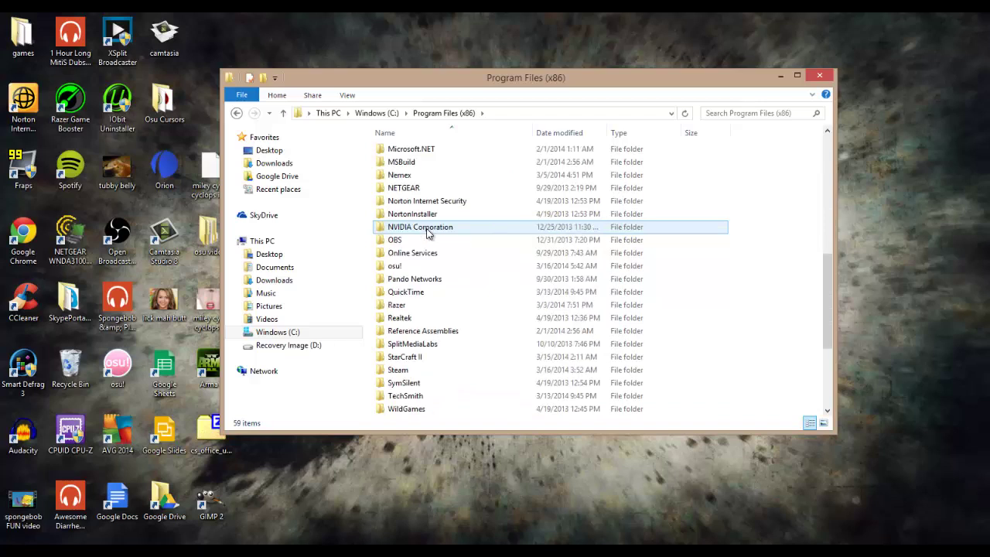
click(413, 271)
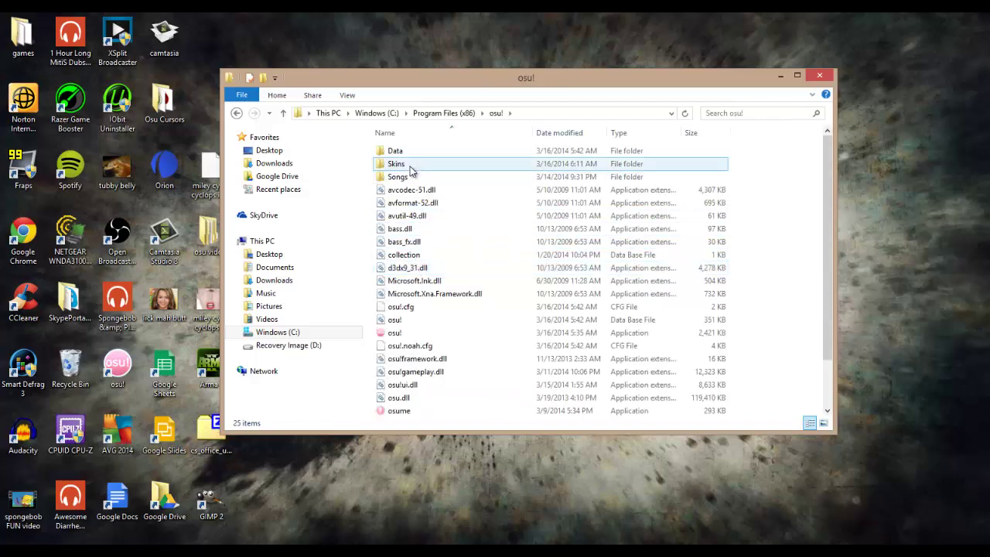
double_click(410, 166)
Check the 'New folder' skin's context menu twice without choosing anything, then close the Skins window.
click(410, 176)
right_click(410, 177)
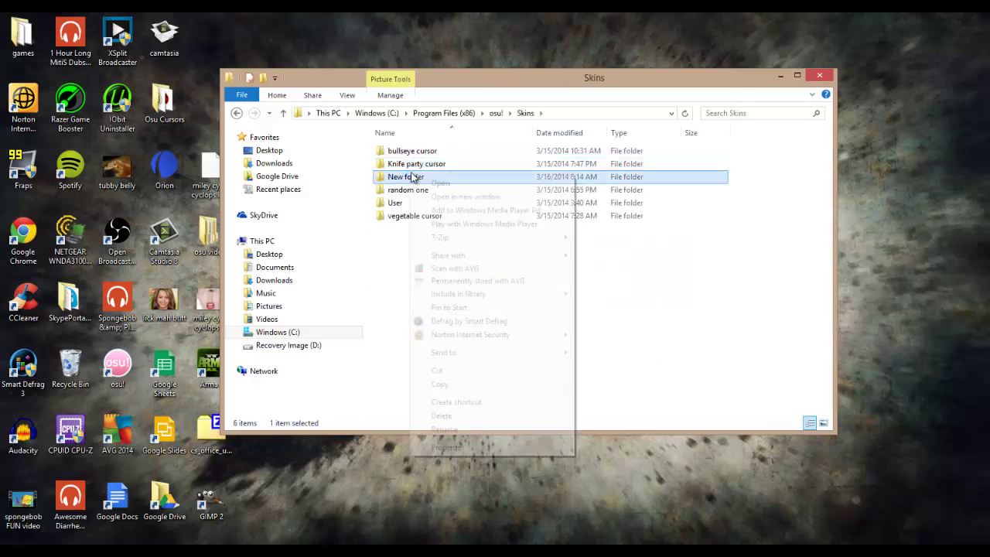
click(402, 181)
ctrl+click(403, 180)
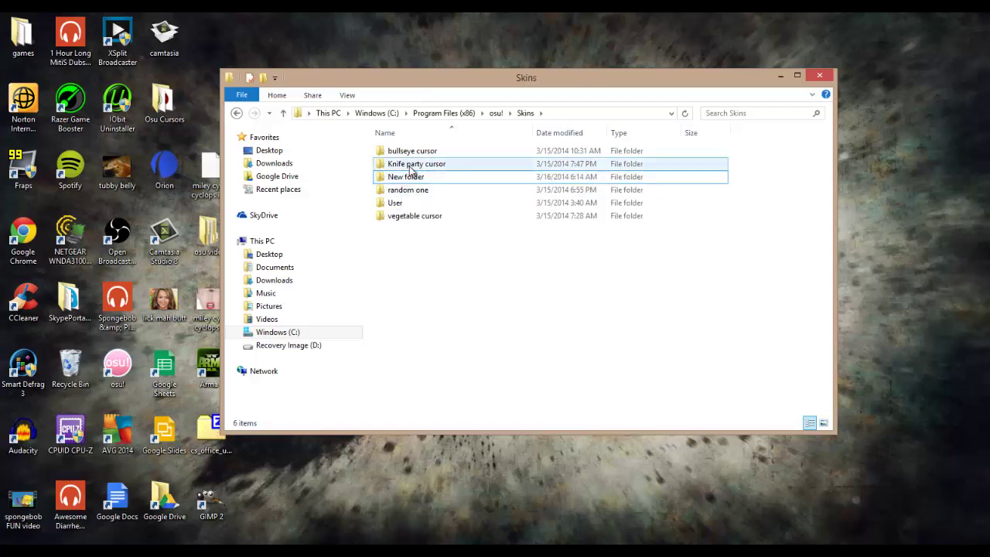
click(410, 177)
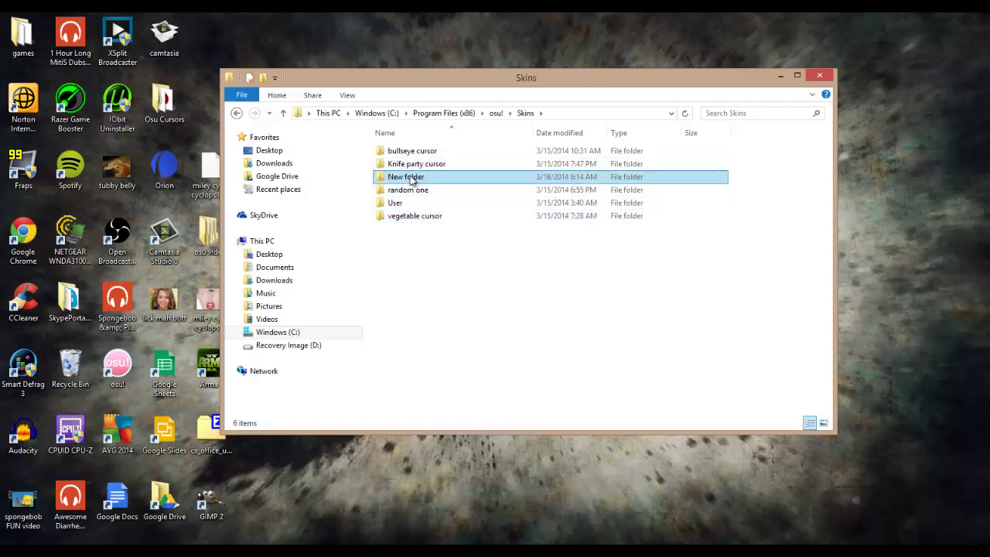
right_click(411, 178)
click(391, 231)
click(821, 76)
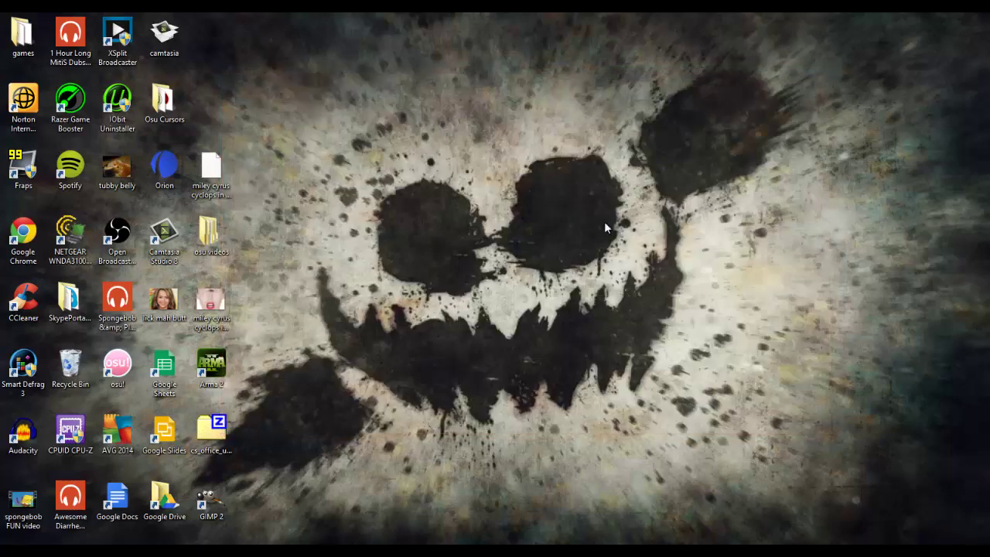
Launch GIMP 2 from its desktop shortcut, then enlarge and reposition its main window.
right_click(222, 503)
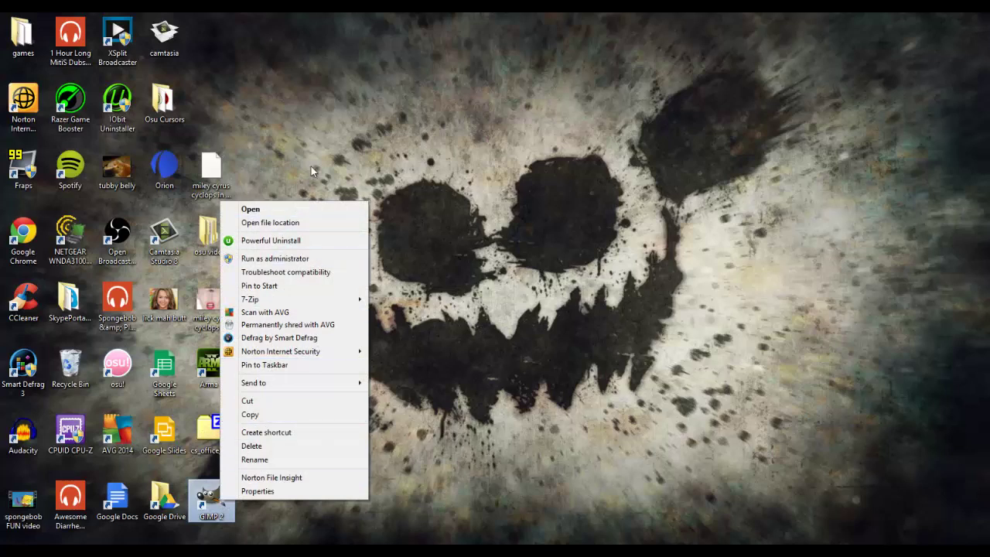
key(Escape)
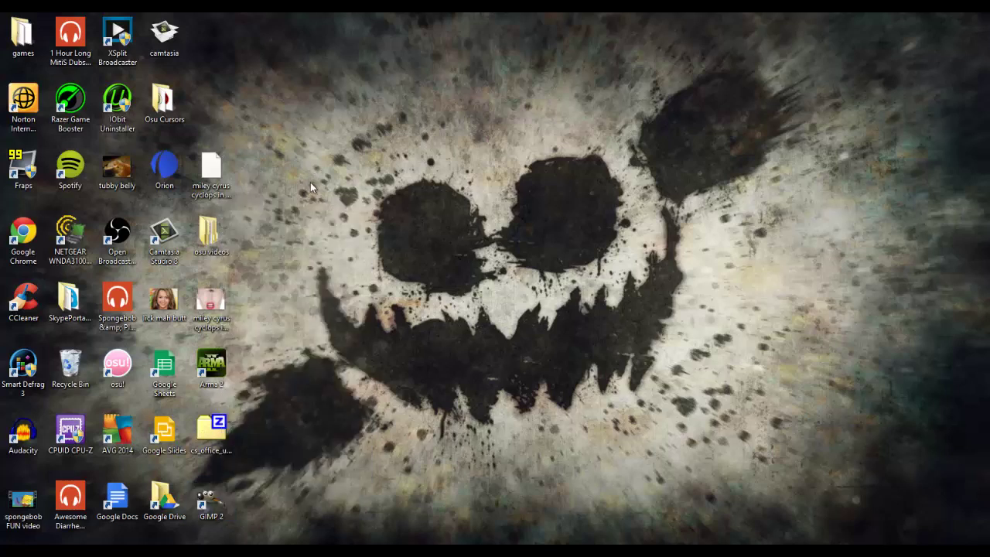
double_click(222, 501)
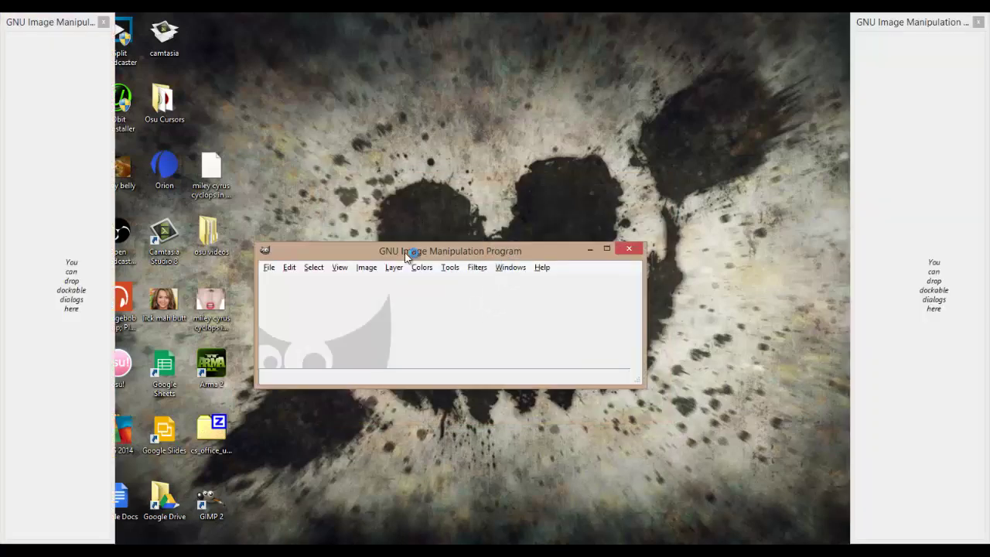
click(246, 212)
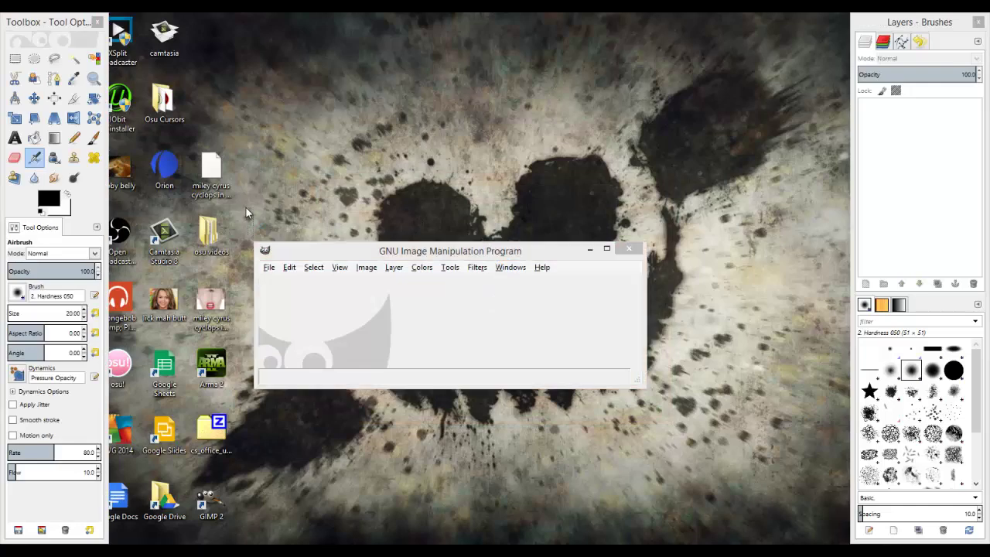
drag(258, 240, 150, 39)
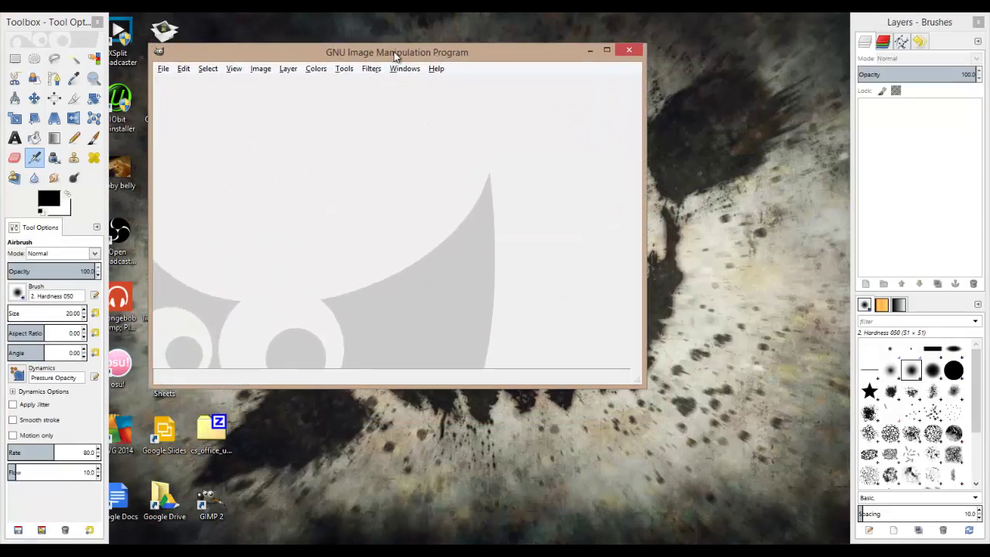
drag(391, 44, 465, 132)
Create a new 128×128 pixel image with Fill with set to Transparency.
click(235, 146)
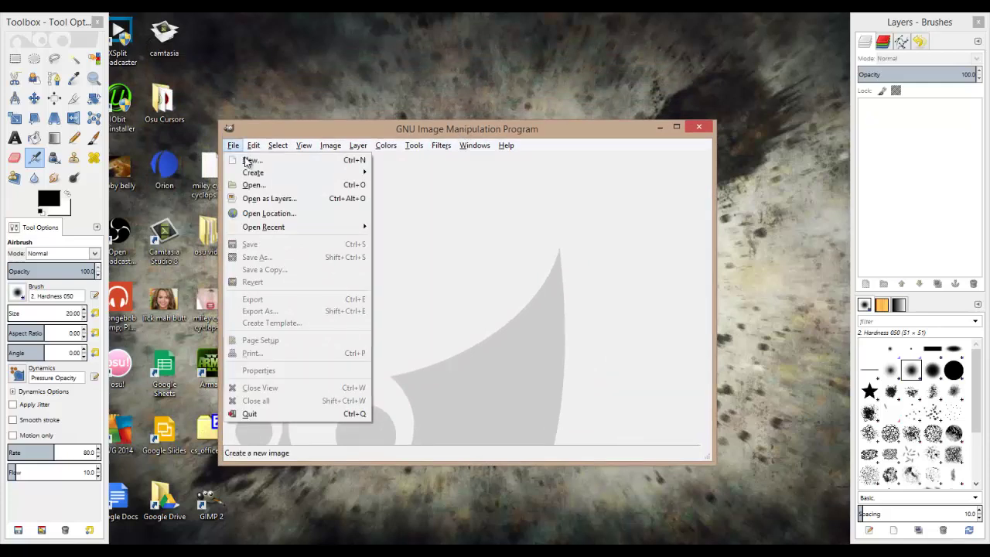
click(249, 166)
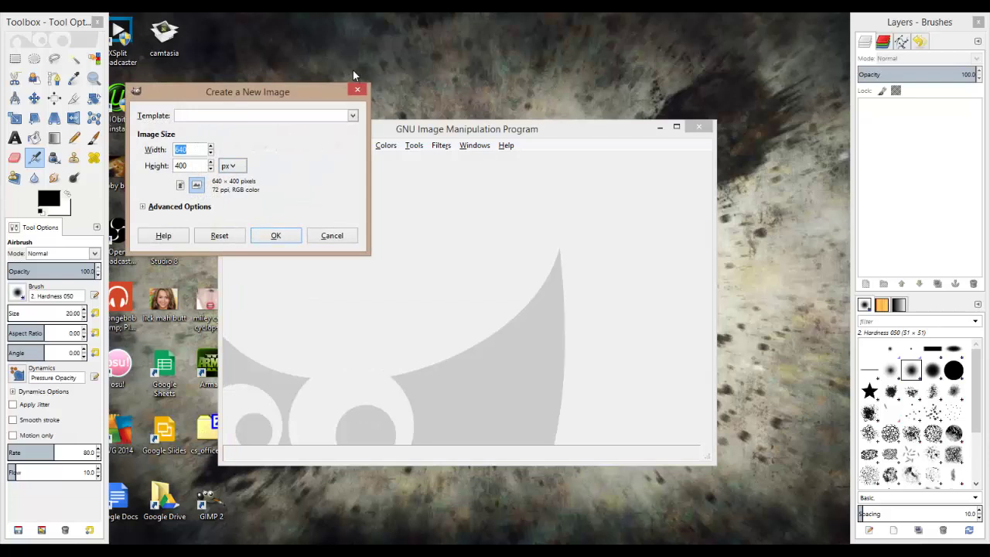
key(Tab)
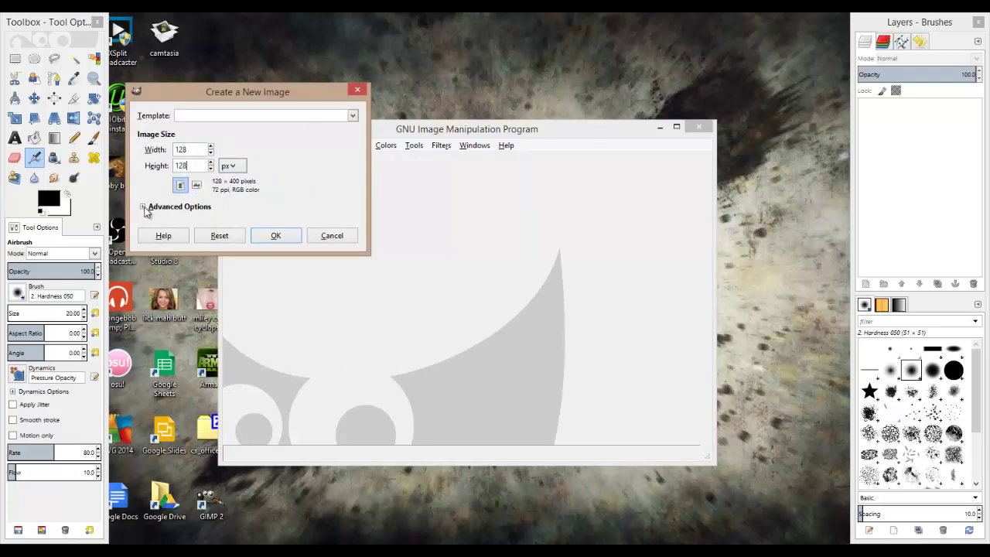
click(144, 209)
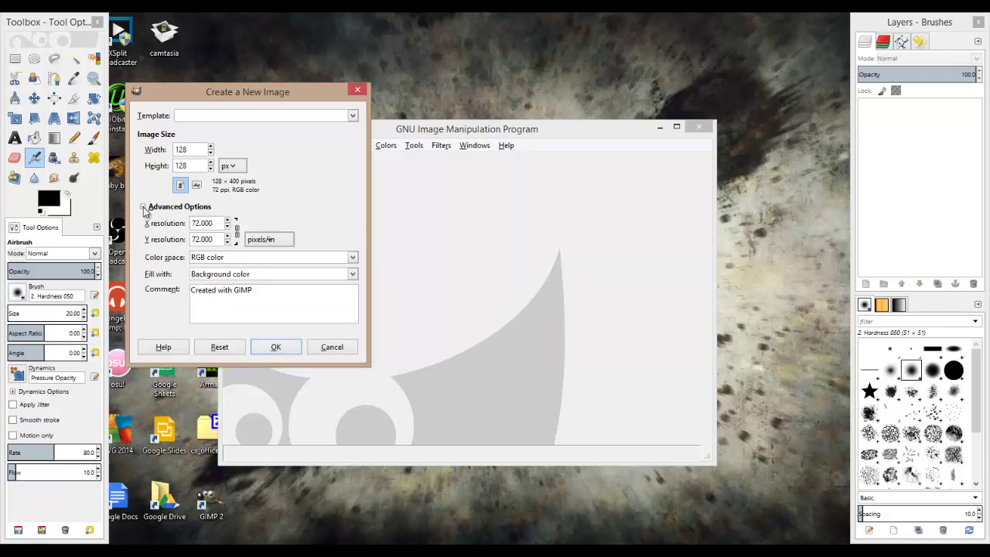
click(353, 276)
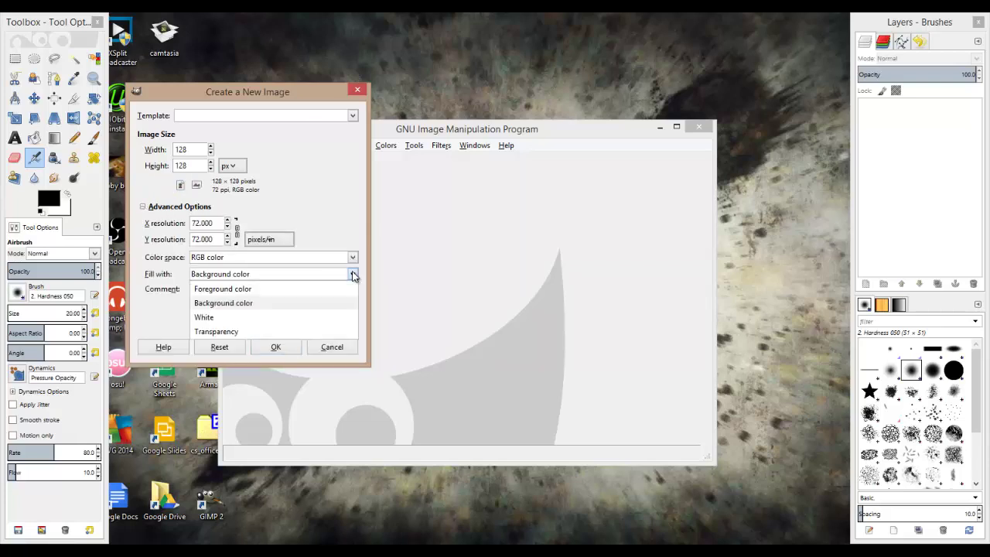
click(231, 334)
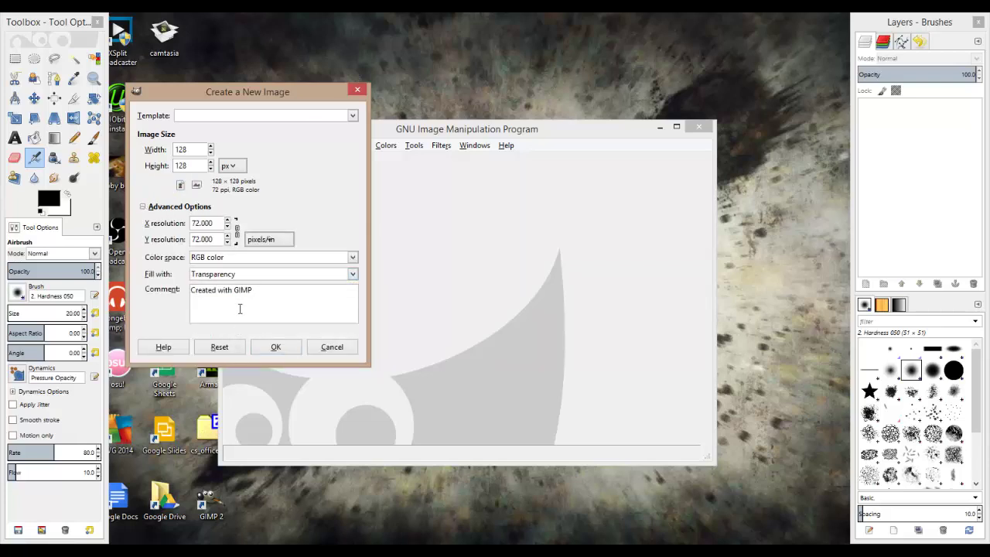
click(275, 347)
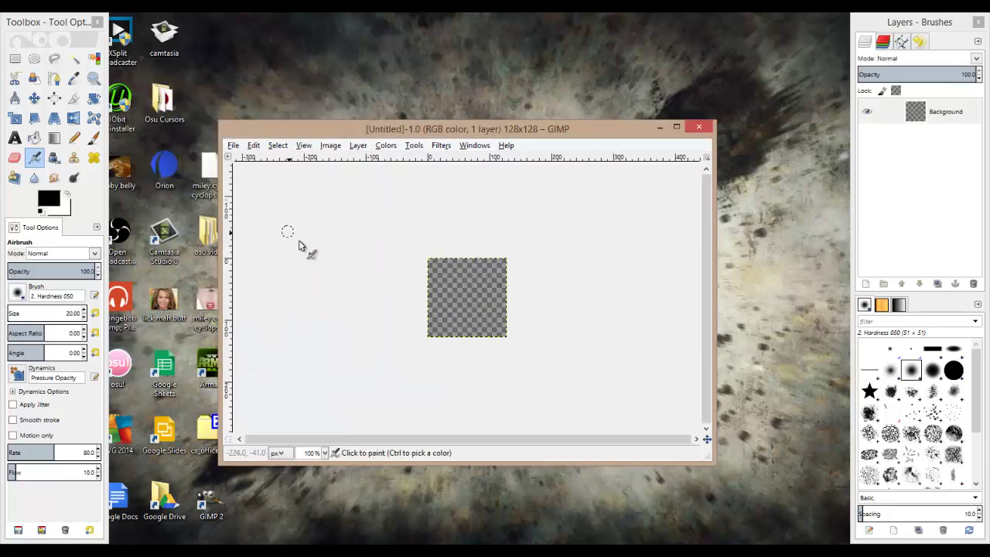
Enlarge the image window, zoom the canvas to 400%, and nudge the window down.
drag(218, 121, 172, 38)
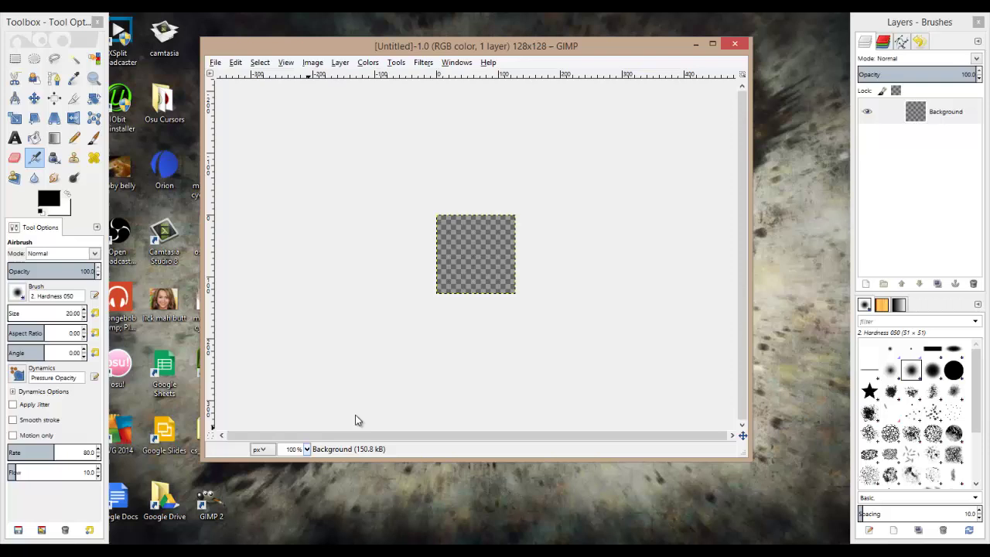
click(307, 449)
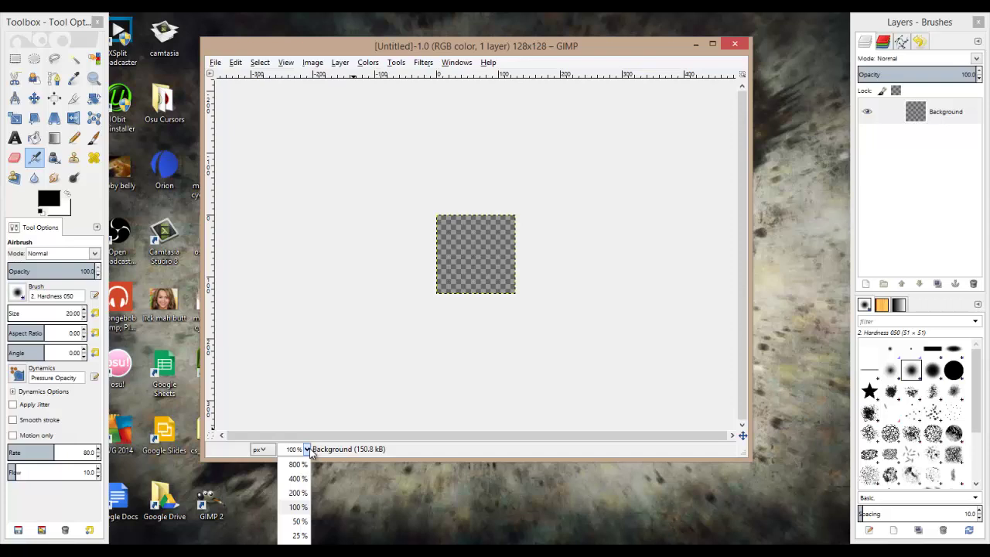
click(301, 478)
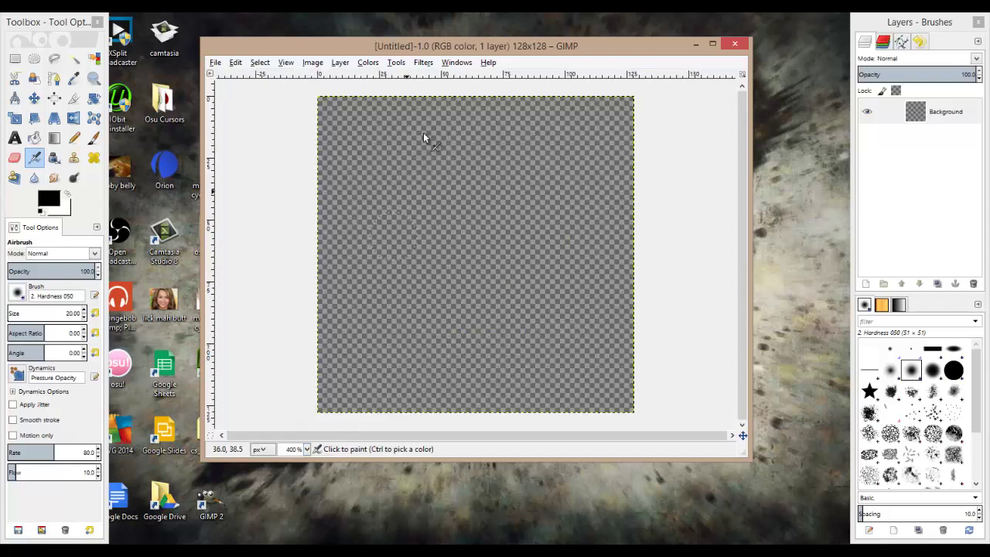
drag(427, 51, 427, 70)
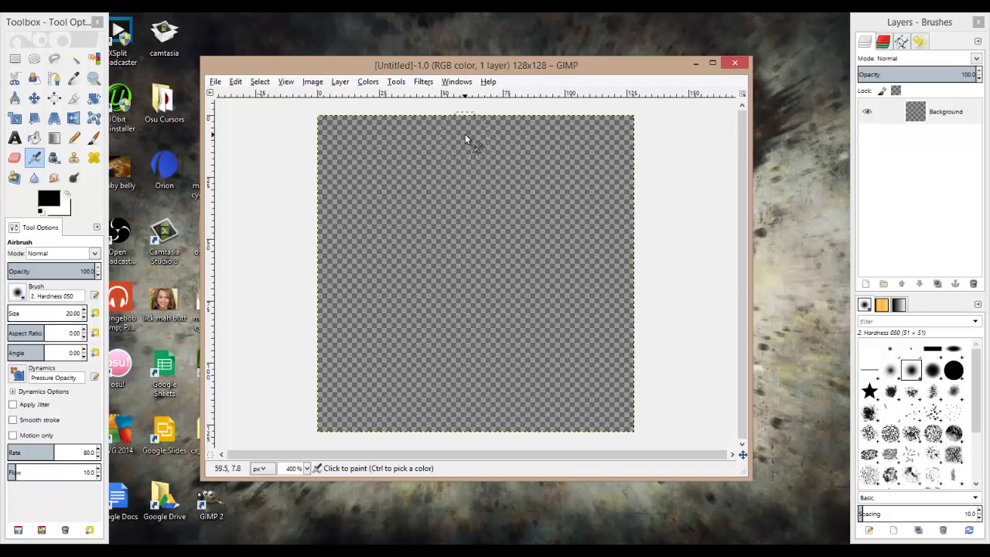
Add a horizontal guide at 50% with New Guide (by Percent).
click(312, 82)
mouse_move(347, 294)
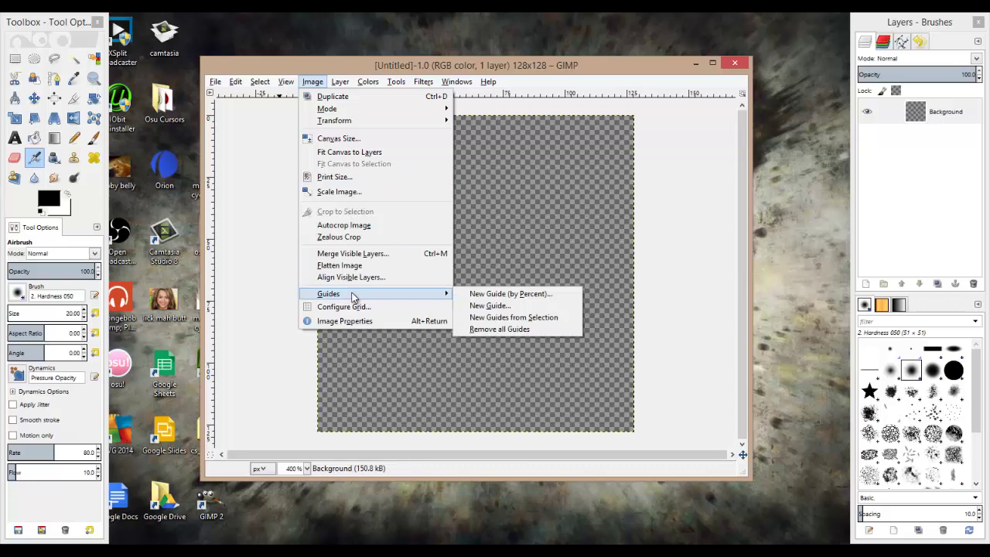
click(466, 294)
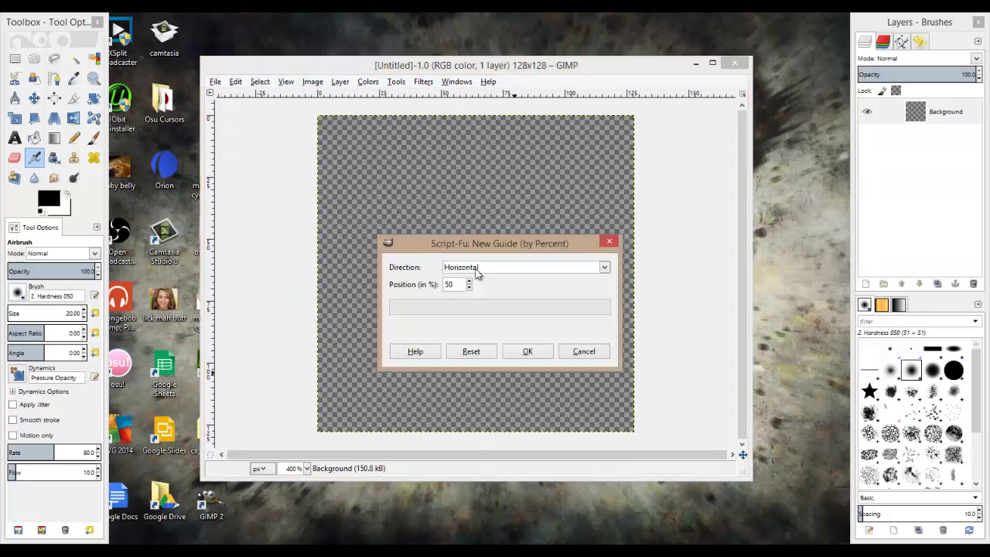
click(488, 269)
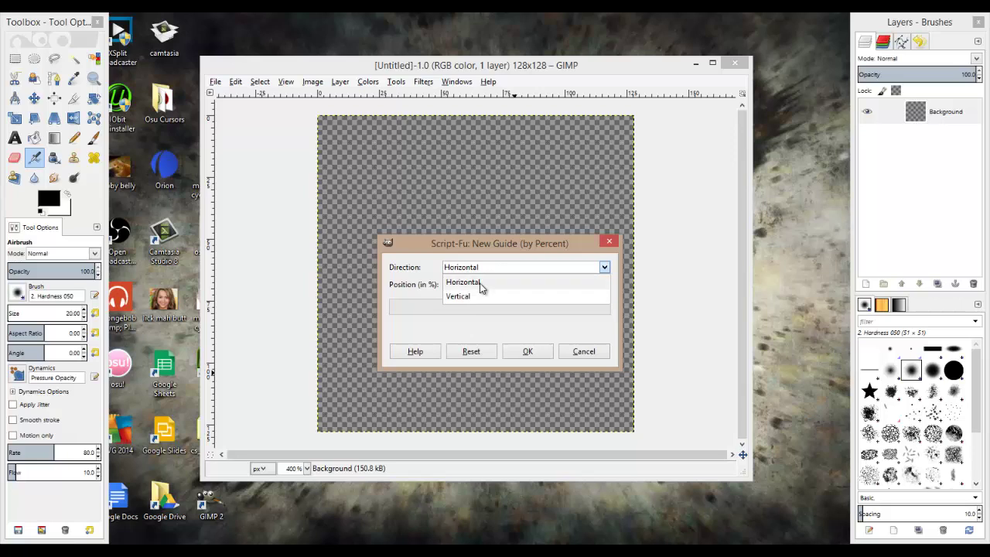
click(481, 283)
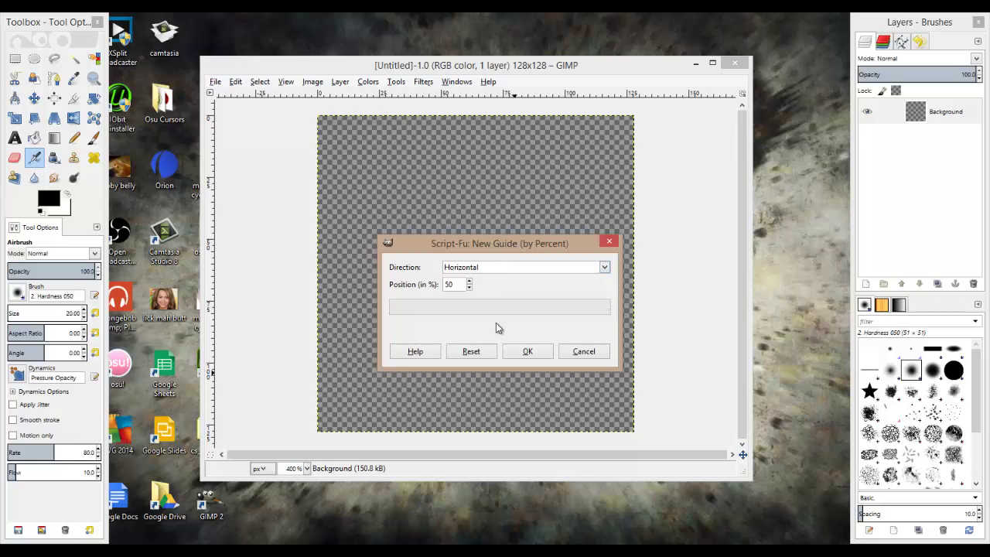
click(527, 354)
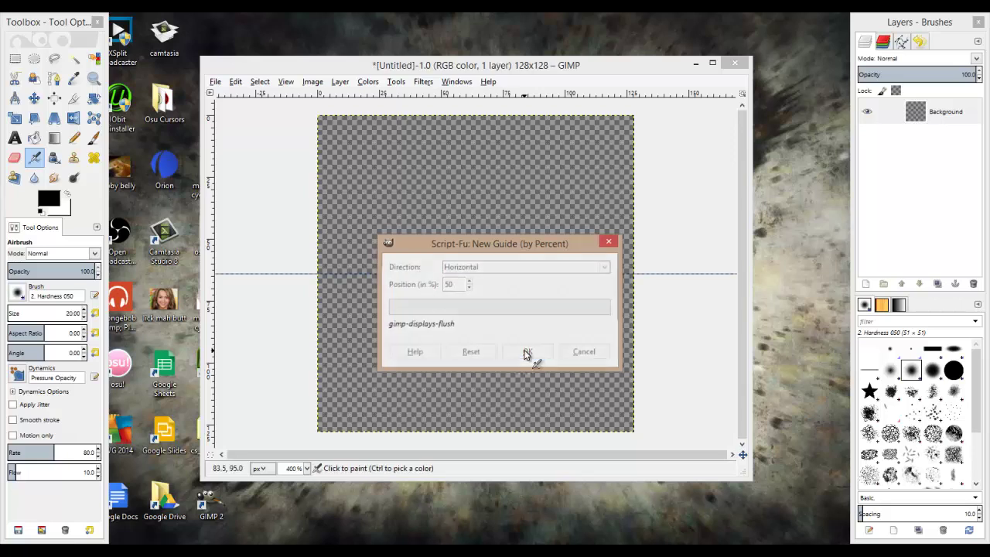
Add a vertical guide at 50% of the canvas width.
click(313, 83)
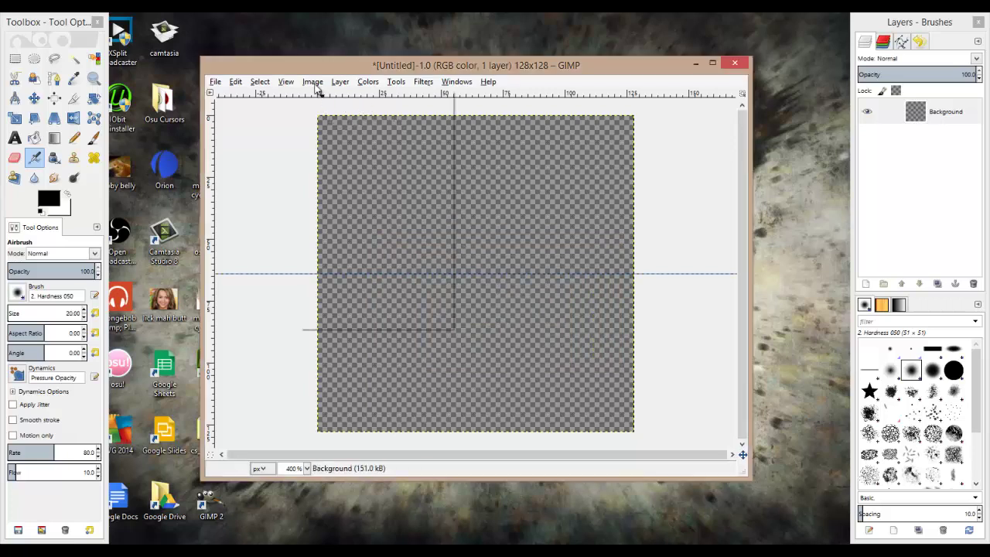
mouse_move(357, 297)
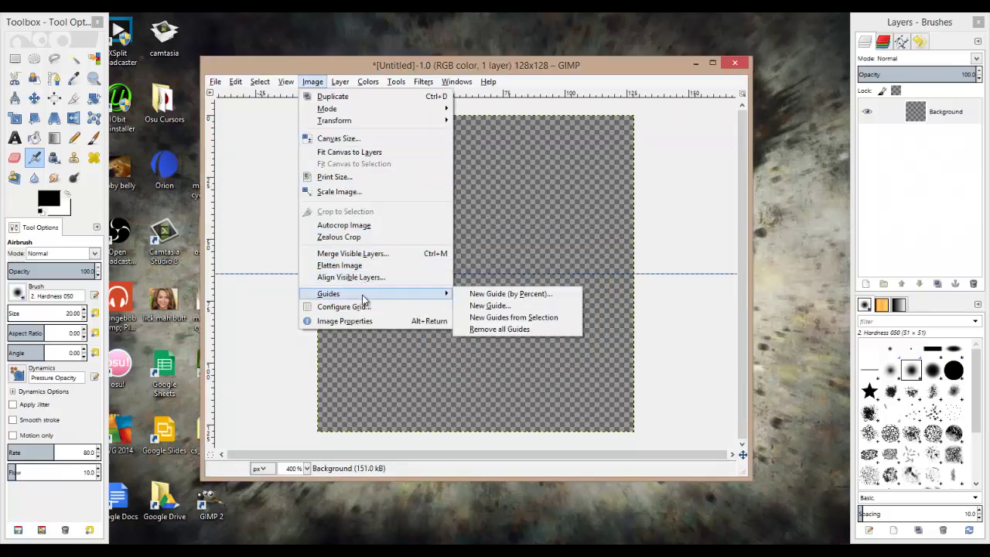
click(485, 294)
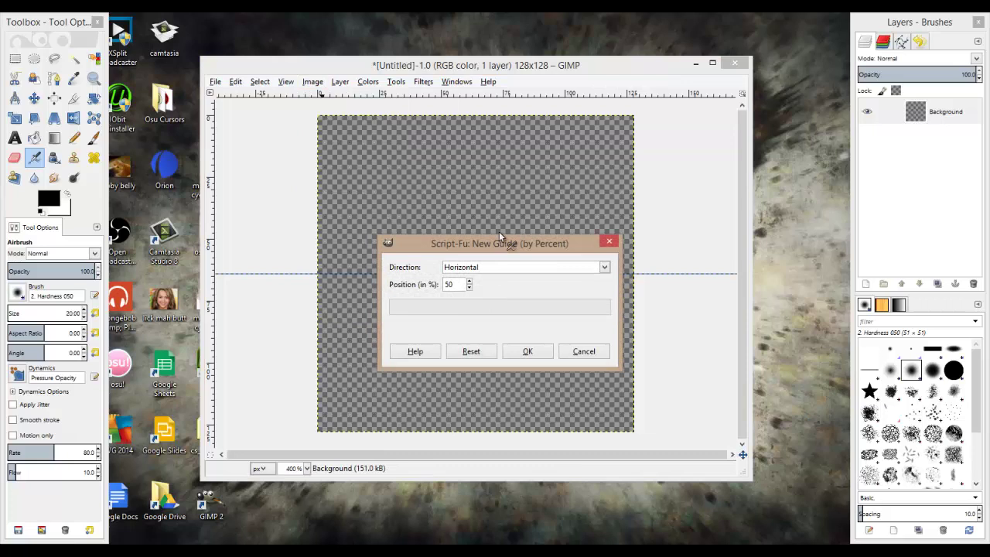
click(470, 268)
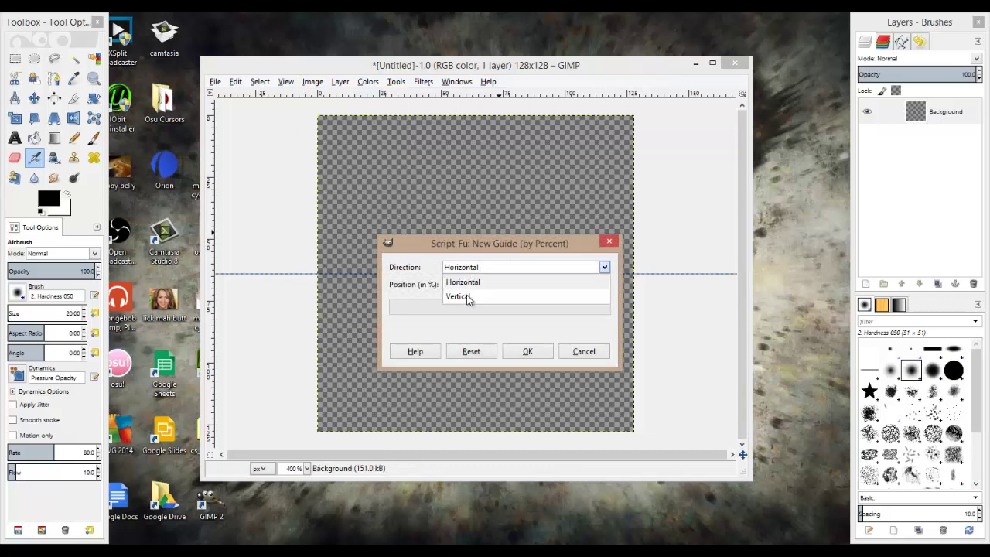
click(469, 299)
click(513, 350)
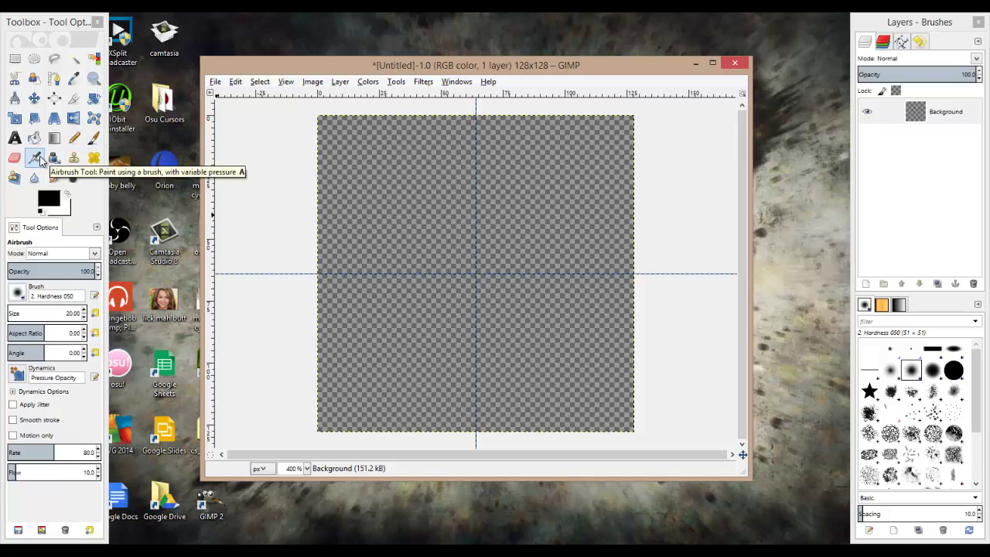
Set the Paintbrush to the '2. Hardness 100' brush at size 75.
click(91, 139)
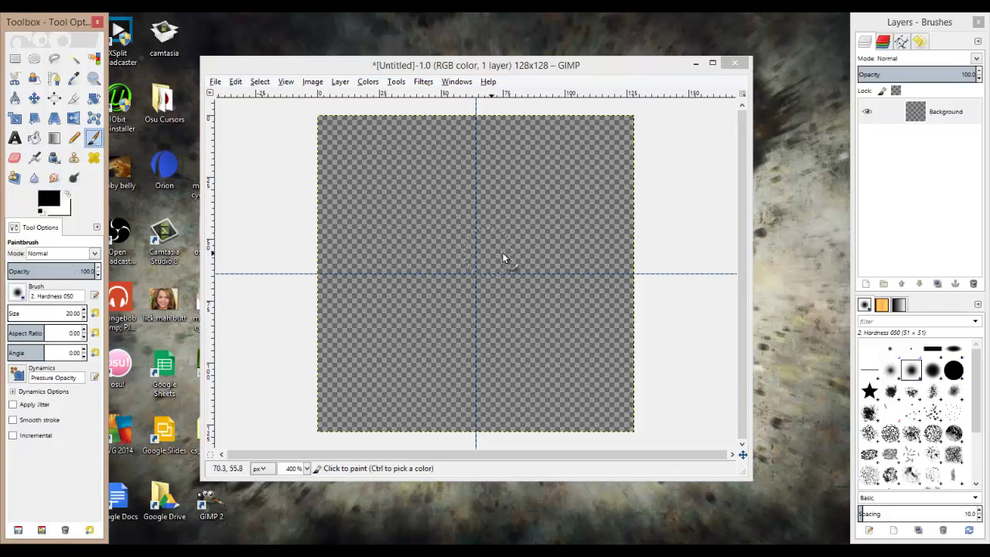
right_click(922, 376)
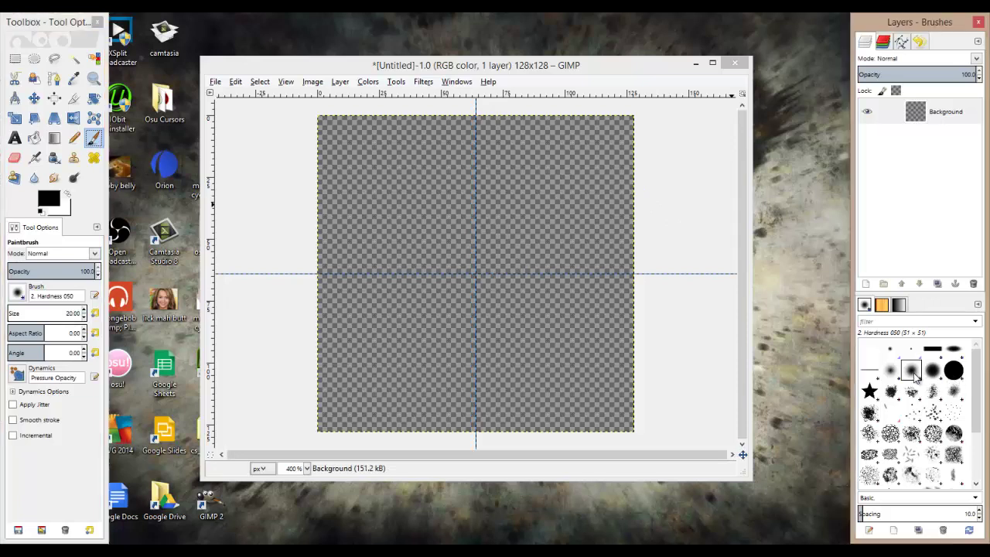
click(860, 321)
click(955, 372)
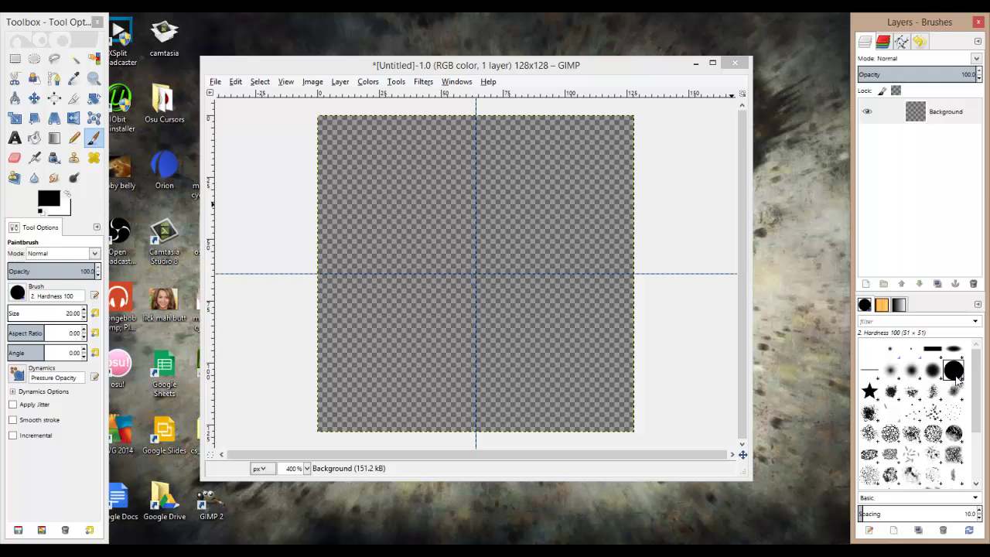
click(85, 313)
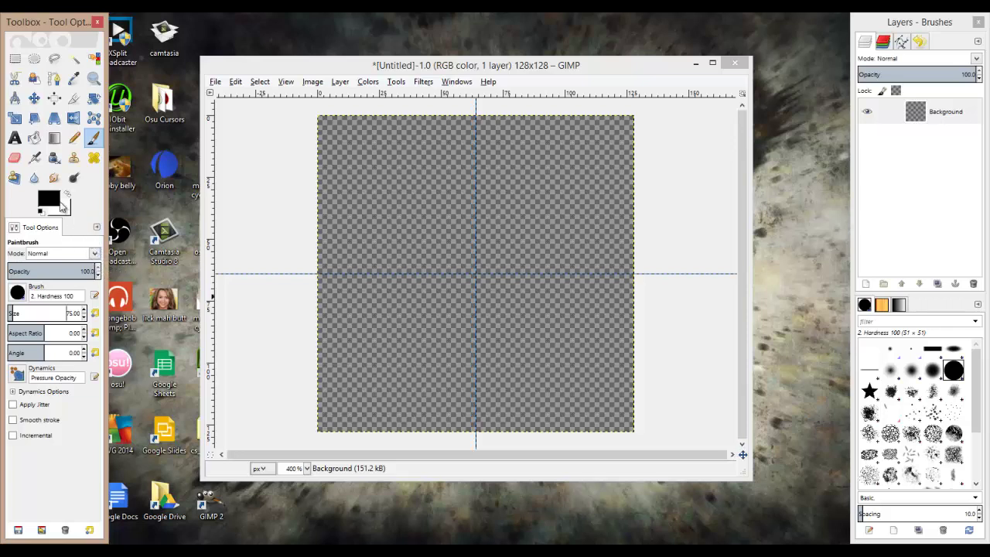
Set the foreground colour to a saturated blue, 0011ed.
click(51, 199)
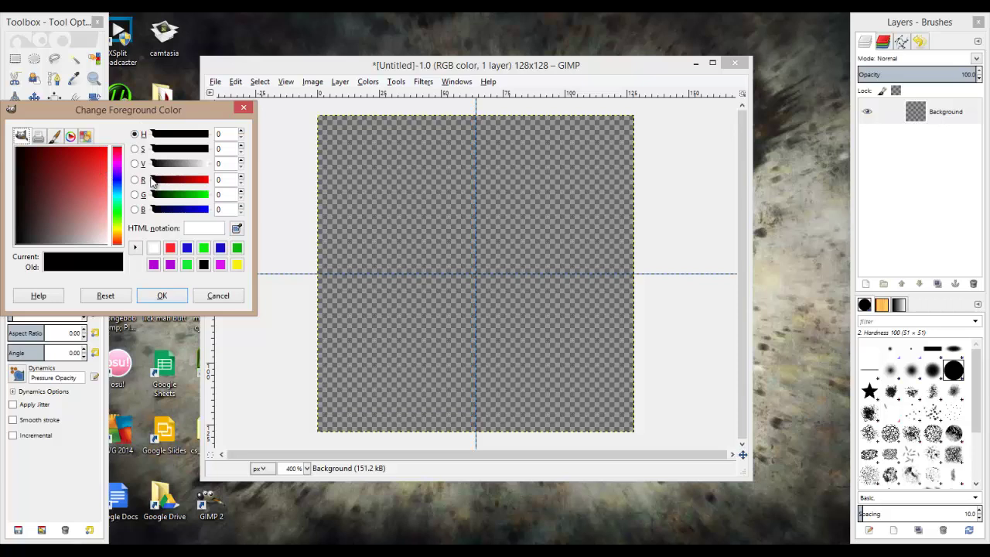
click(162, 296)
drag(116, 174, 118, 184)
click(103, 147)
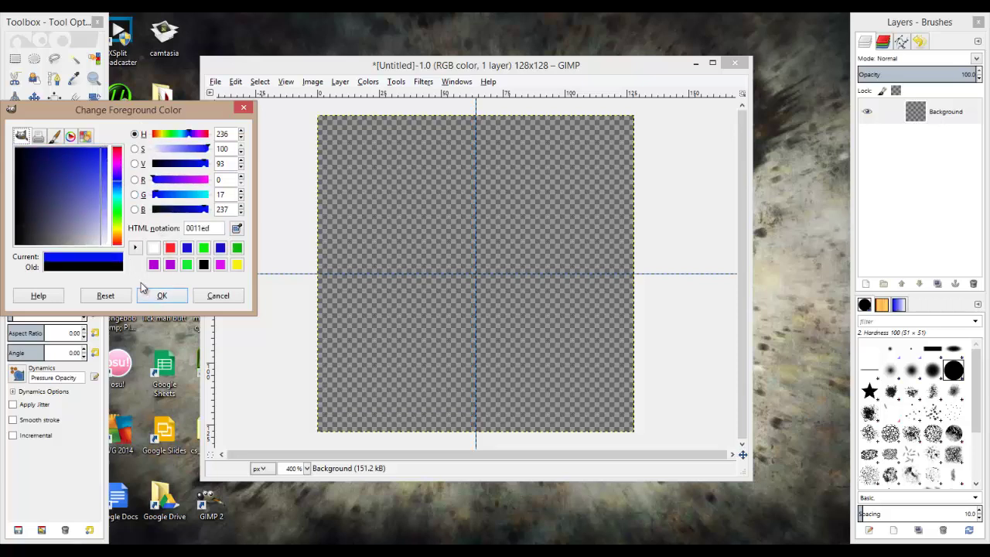
click(161, 296)
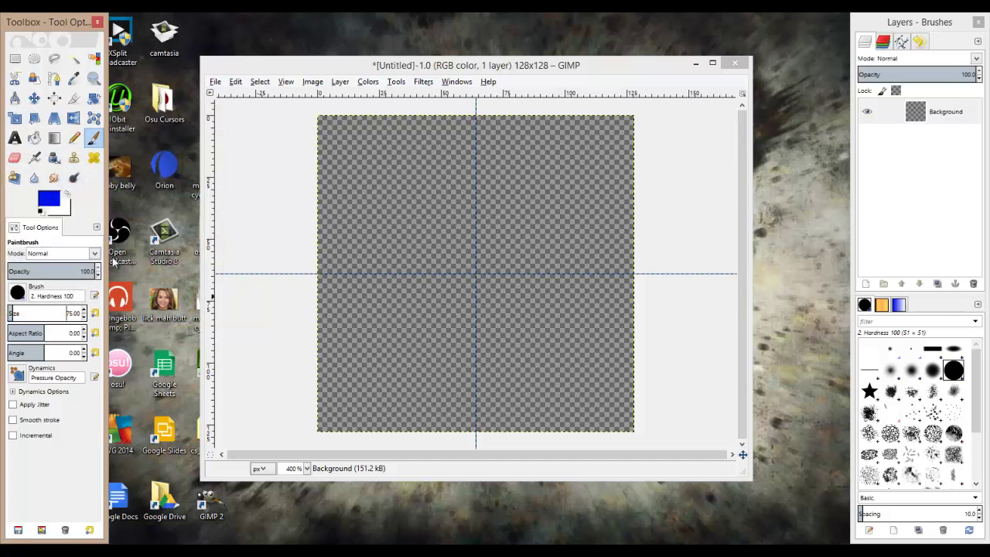
Stamp a blue dab at the guides' crossing, reduce brush size to 65, and swap colours.
click(475, 274)
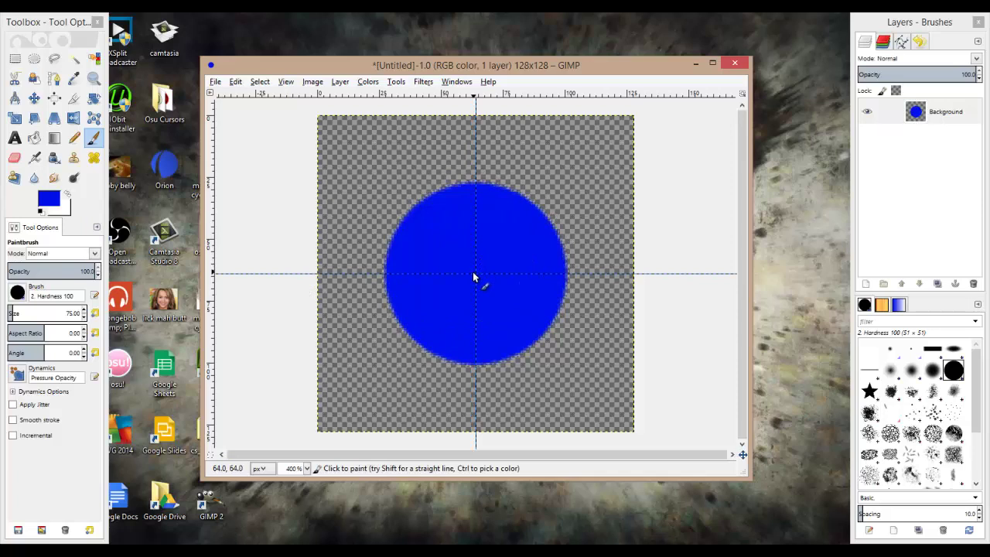
click(84, 317)
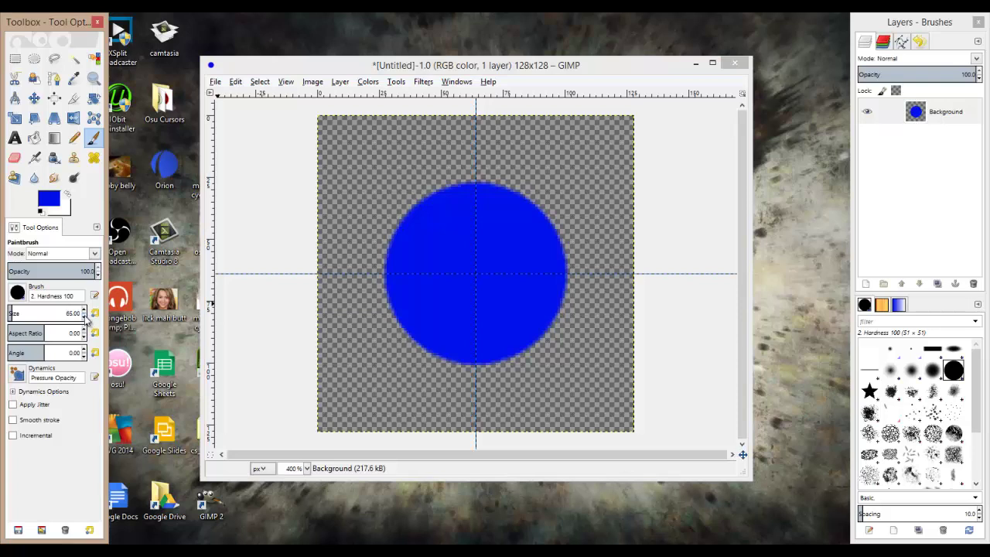
click(67, 198)
Pick an orange-red foreground colour and fill the blue circle's interior with it.
click(56, 199)
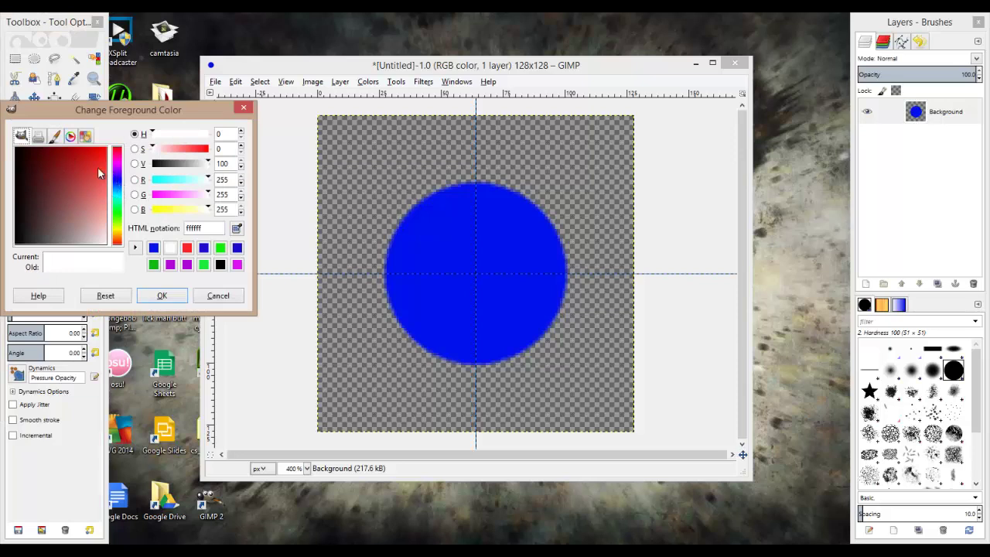
drag(100, 175, 108, 161)
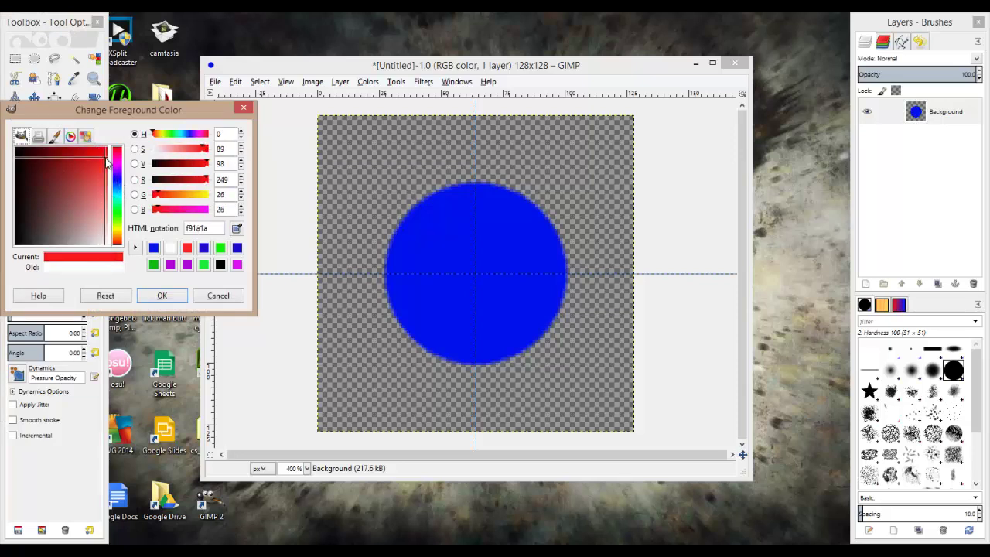
click(118, 241)
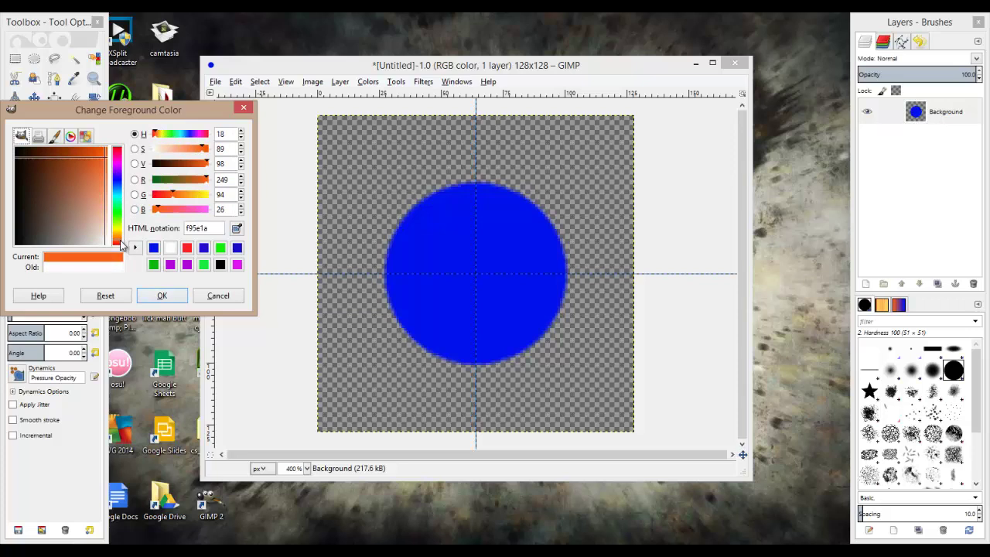
click(97, 153)
drag(98, 153, 99, 147)
click(161, 296)
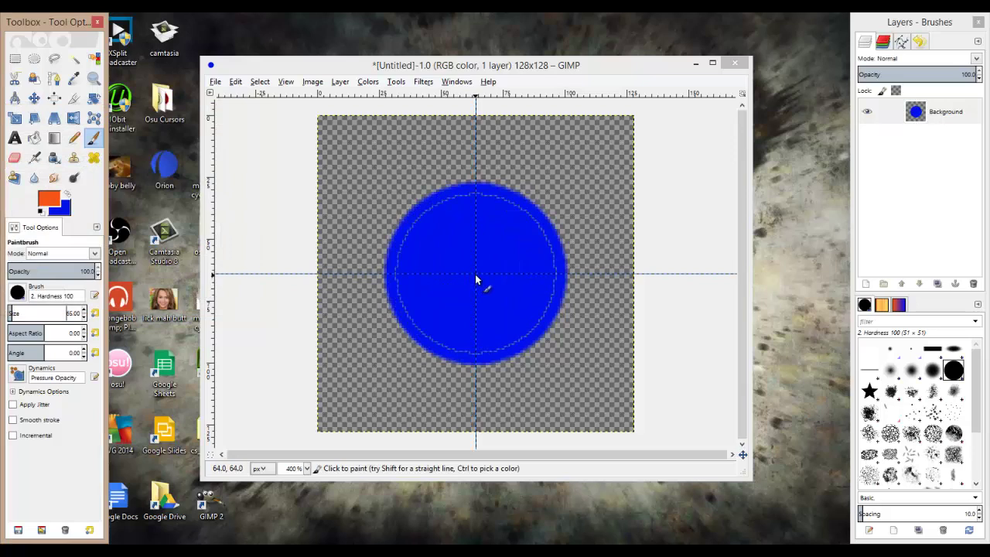
key(ctrl+comma)
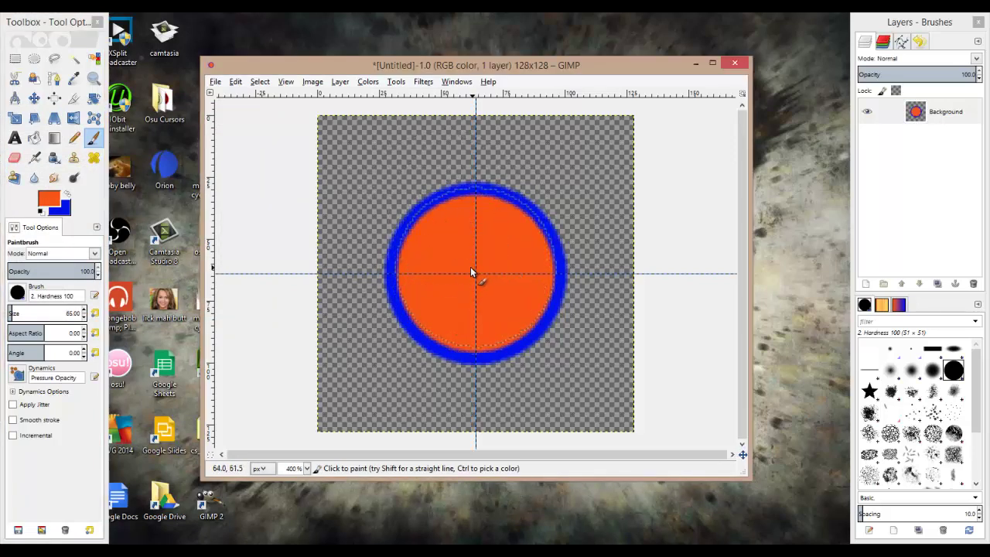
key(ctrl+shift+a)
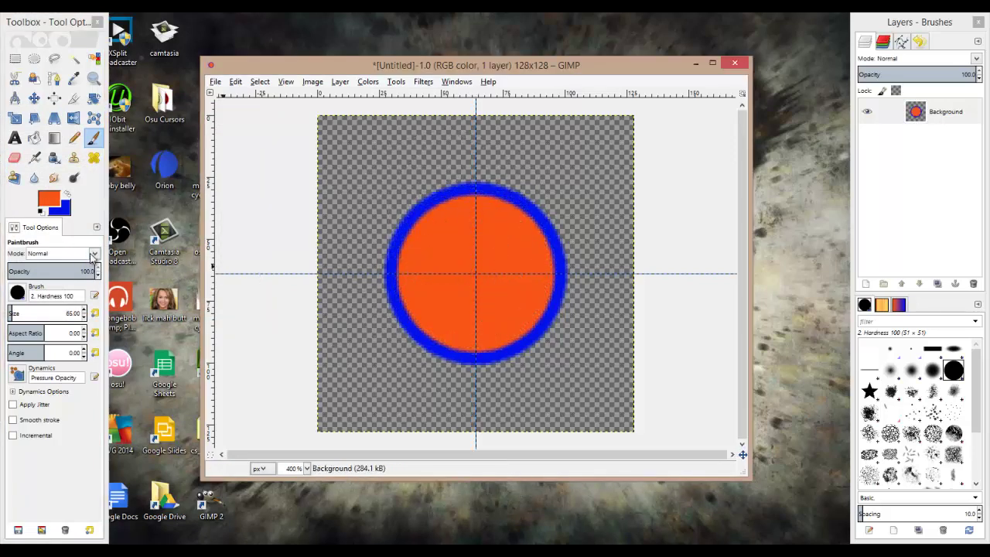
Switch the foreground colour to white and paint a size-55 white disc at the centre.
click(70, 198)
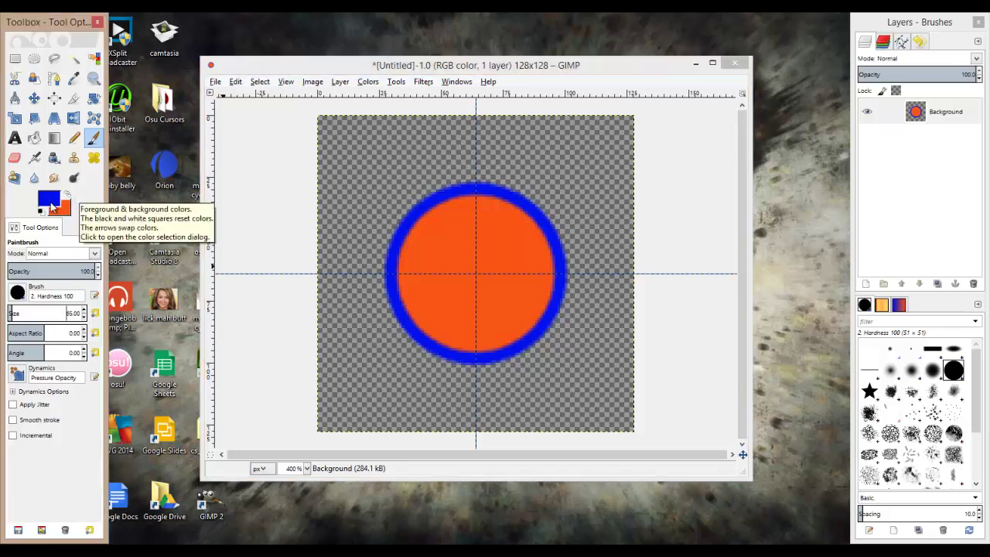
click(51, 204)
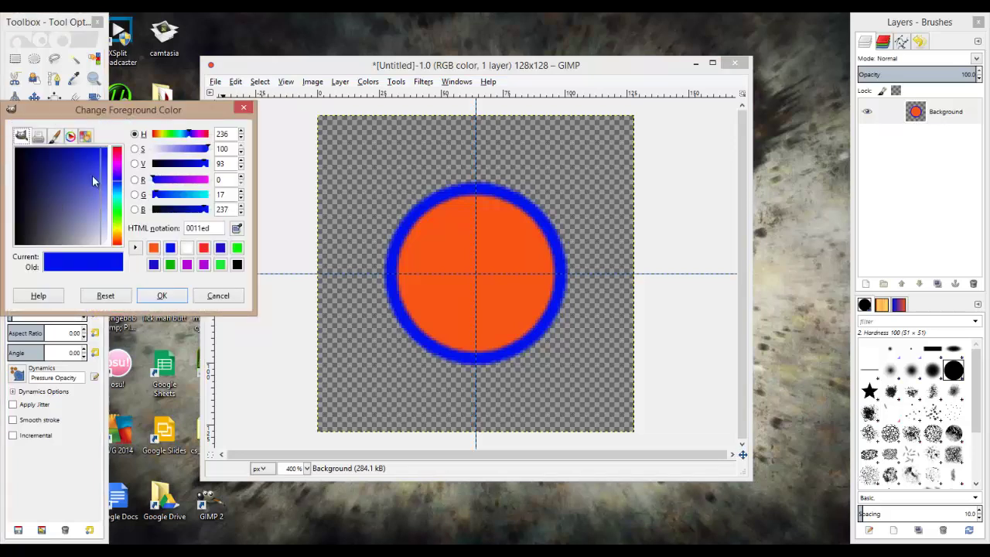
drag(92, 174, 14, 146)
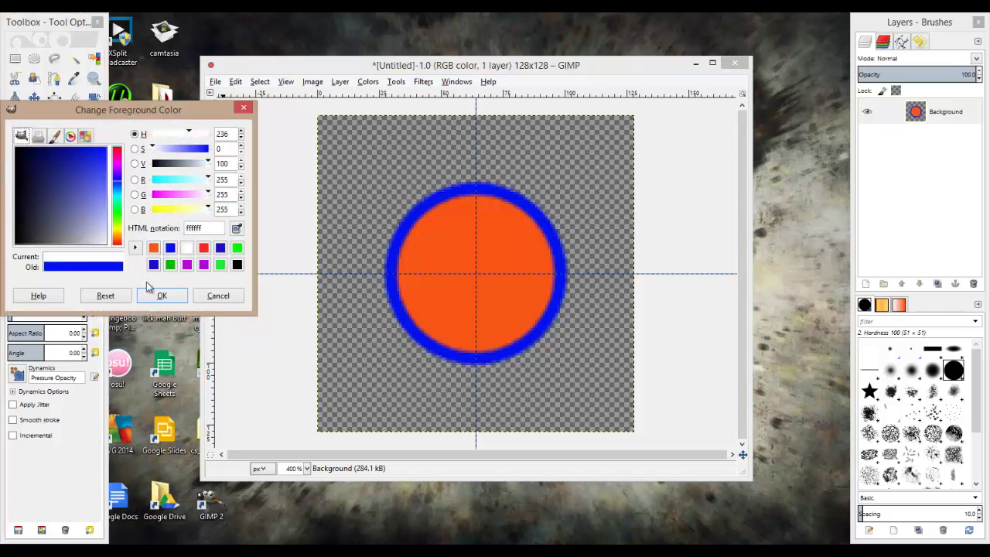
click(149, 291)
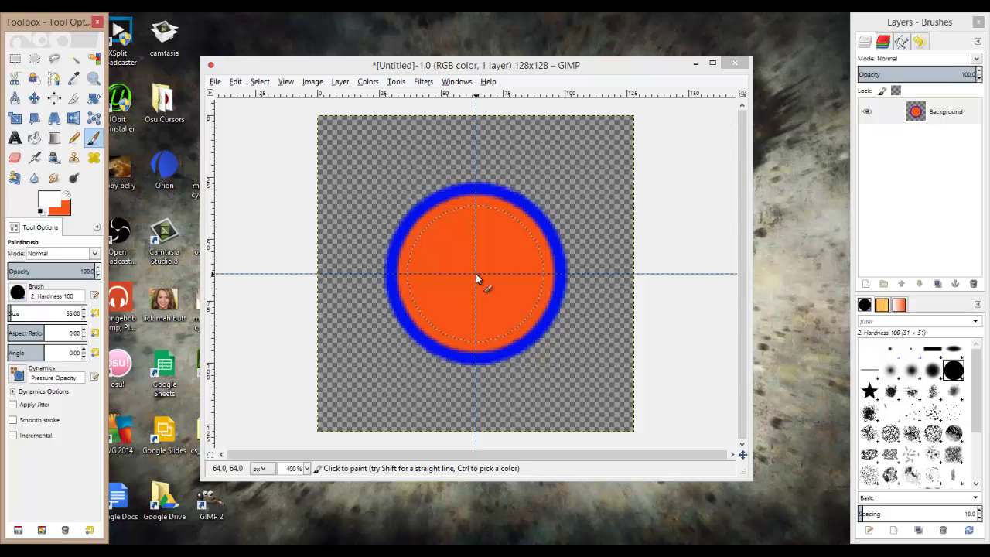
click(475, 274)
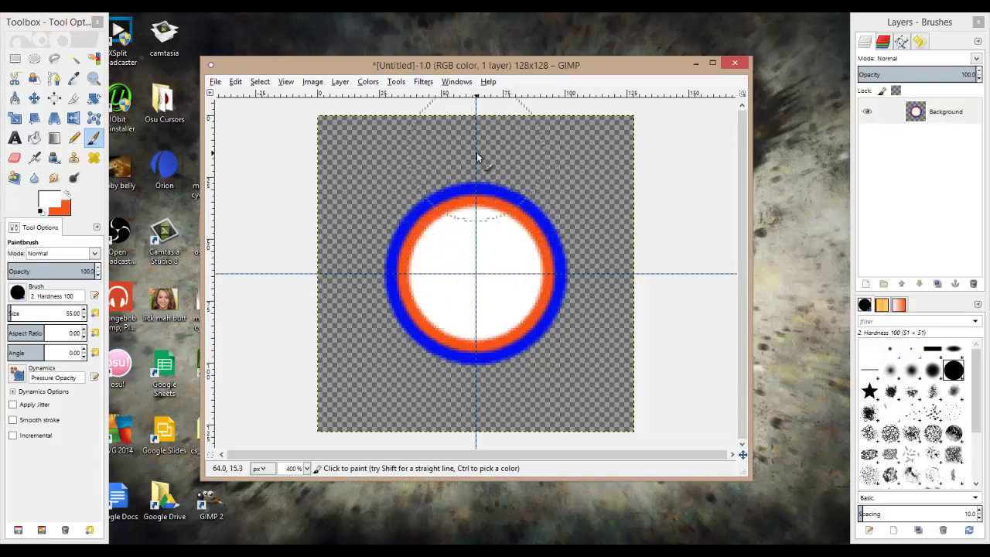
Scale the image to a width of 200 px, with height following to 200 px.
click(313, 82)
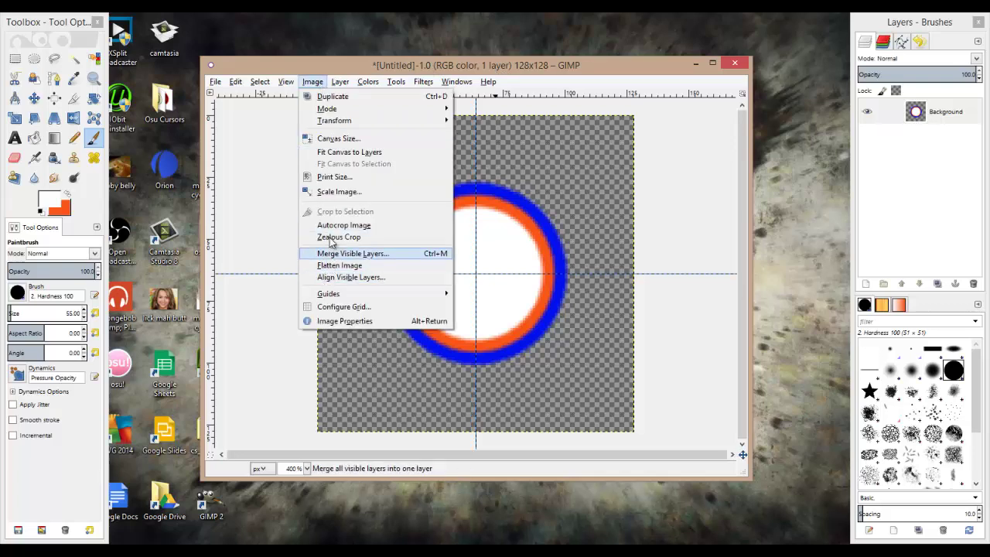
click(336, 190)
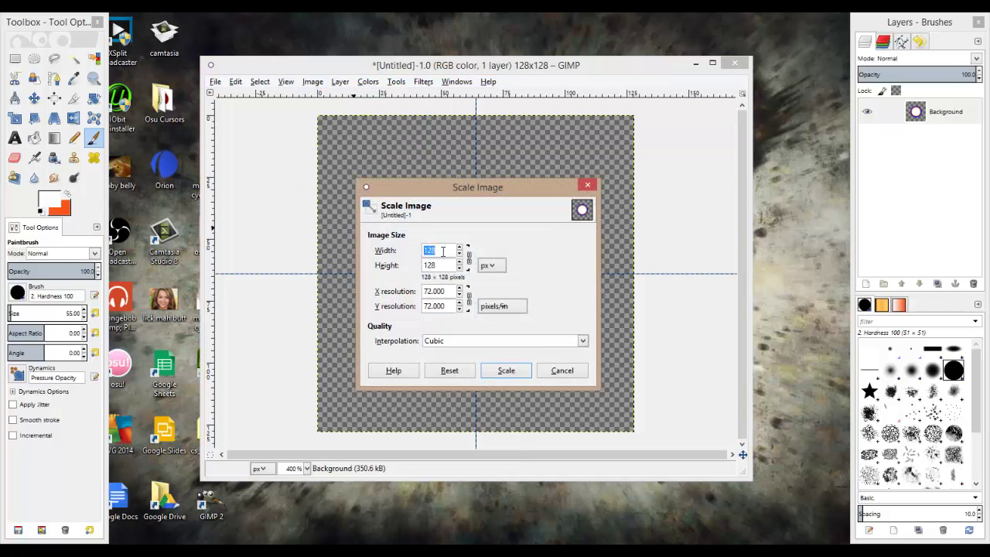
click(443, 250)
key(Tab)
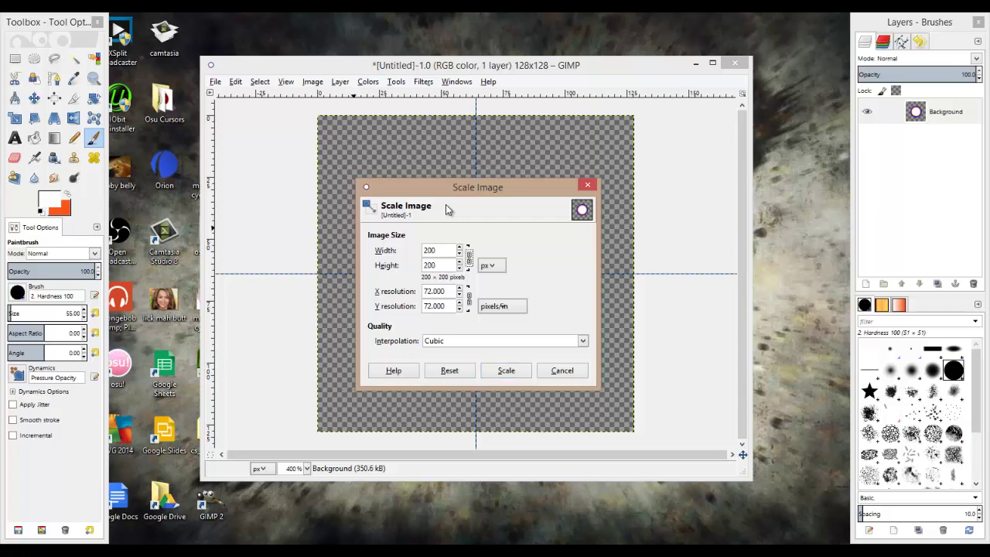
click(508, 371)
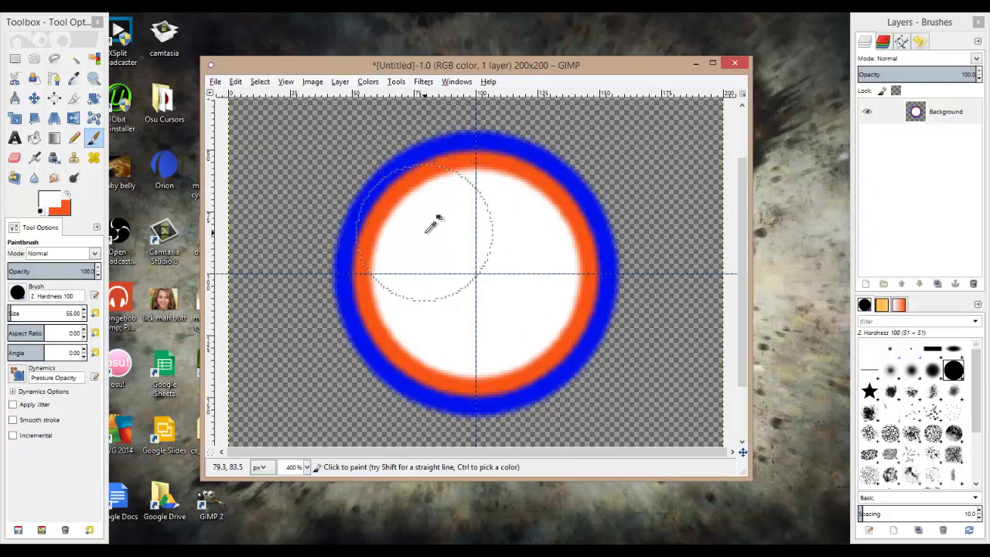
Name the export 'video cursorx2' and browse to C:\Program Files (x86)\osu!\Skins\New folder.
key(ctrl+shift+e)
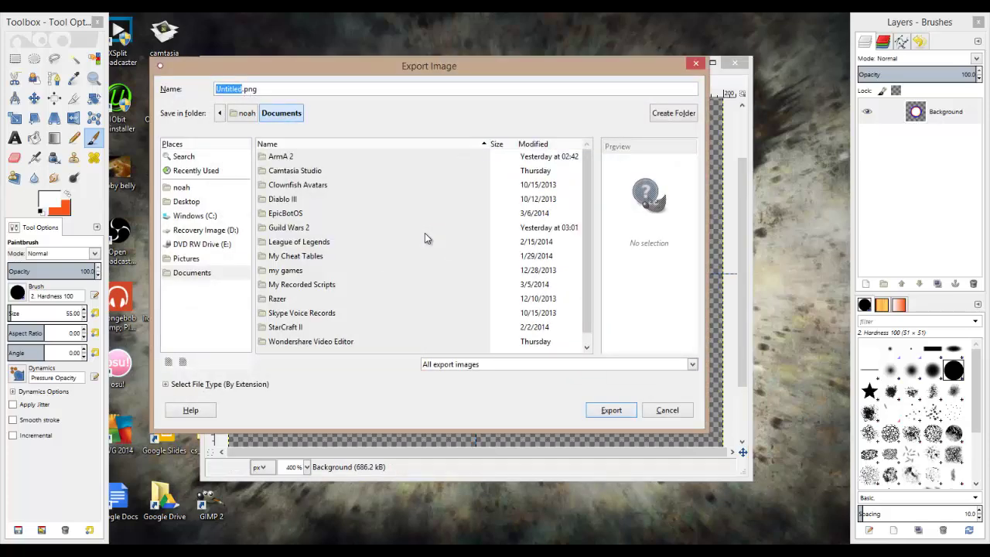
text(video cursorx2)
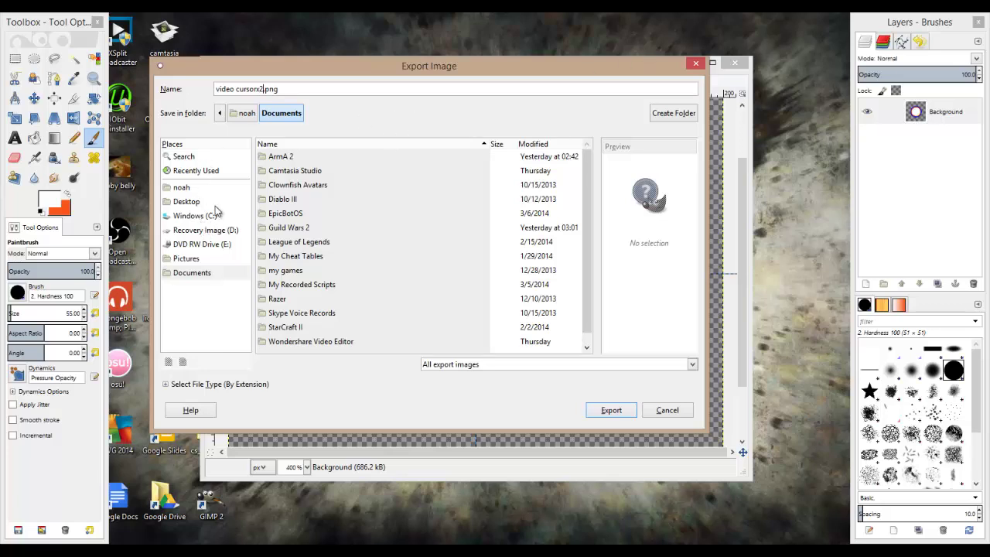
click(263, 89)
click(209, 219)
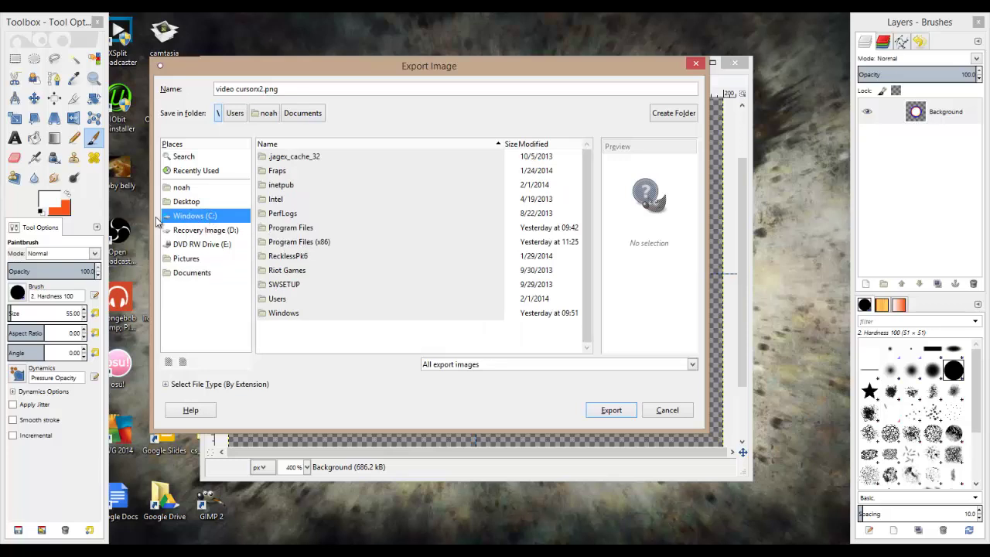
double_click(287, 244)
scroll(288, 245, down, 6)
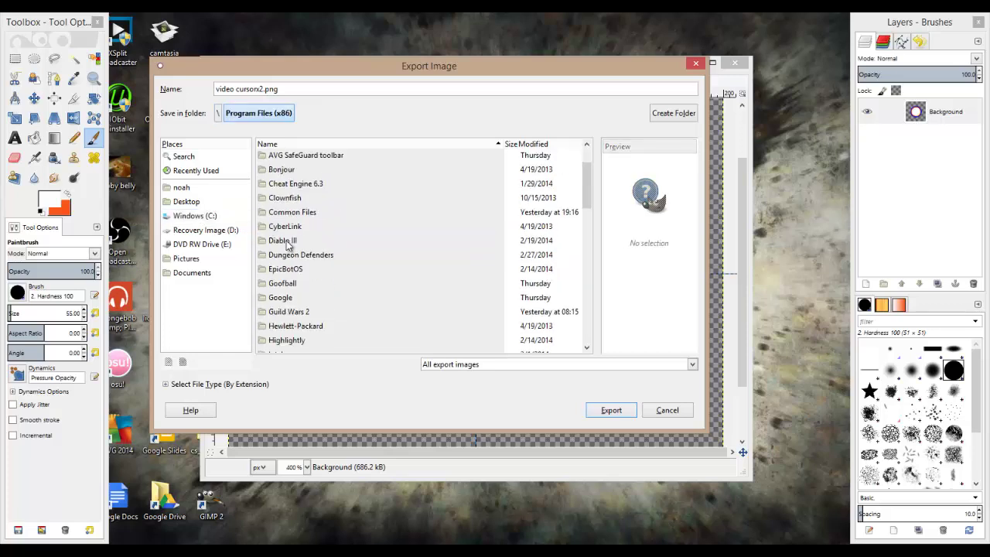
scroll(288, 244, down, 5)
double_click(286, 249)
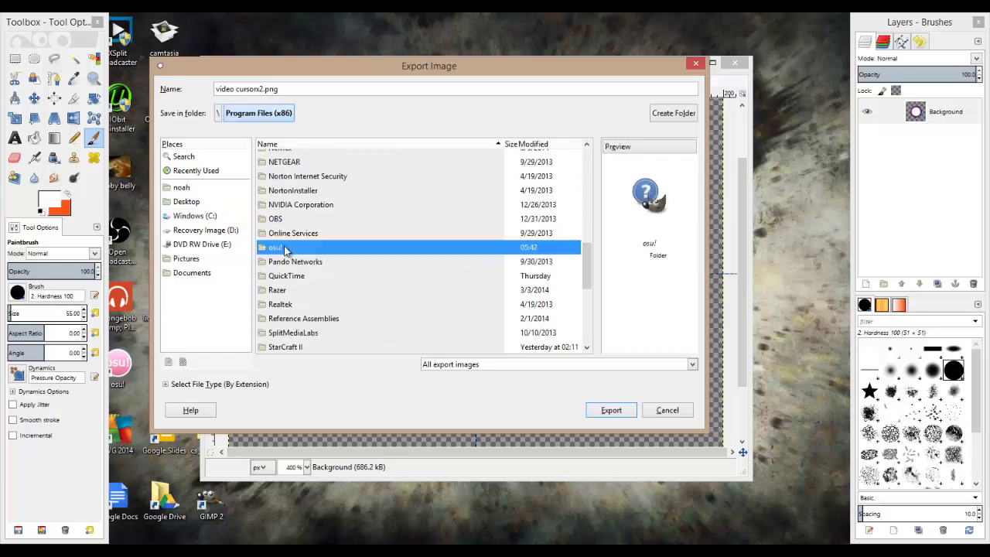
double_click(286, 171)
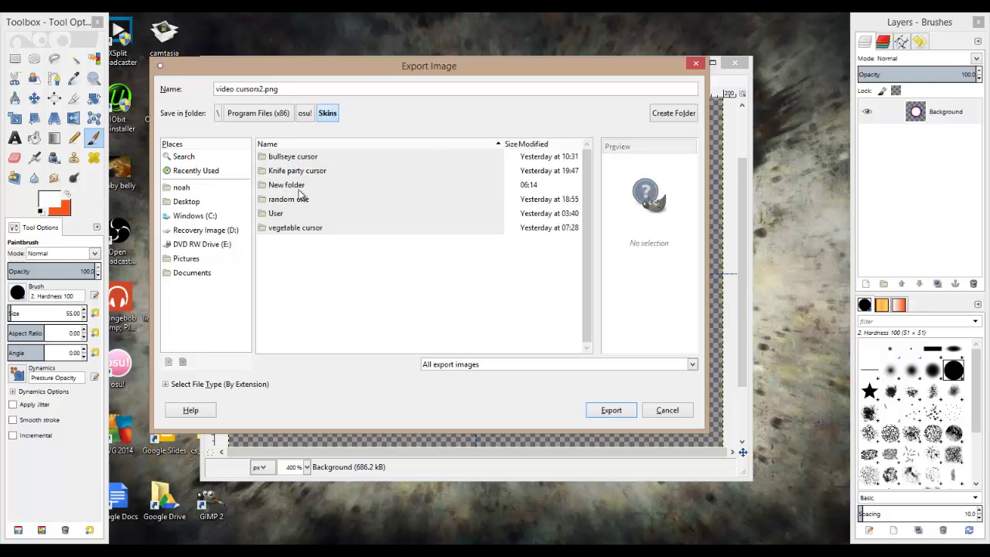
double_click(294, 187)
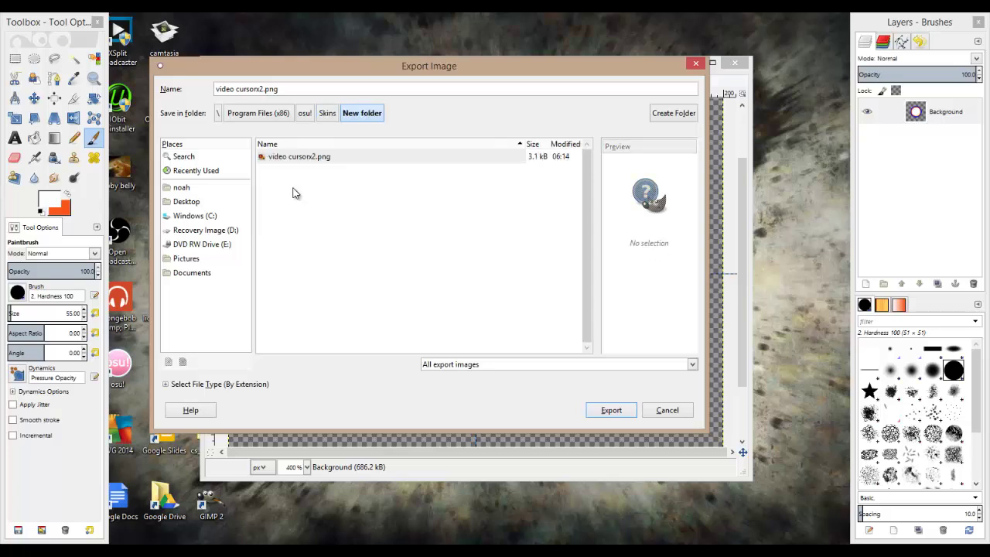
Export as video cursorx2.png, replacing the existing file, with the default PNG settings.
click(296, 158)
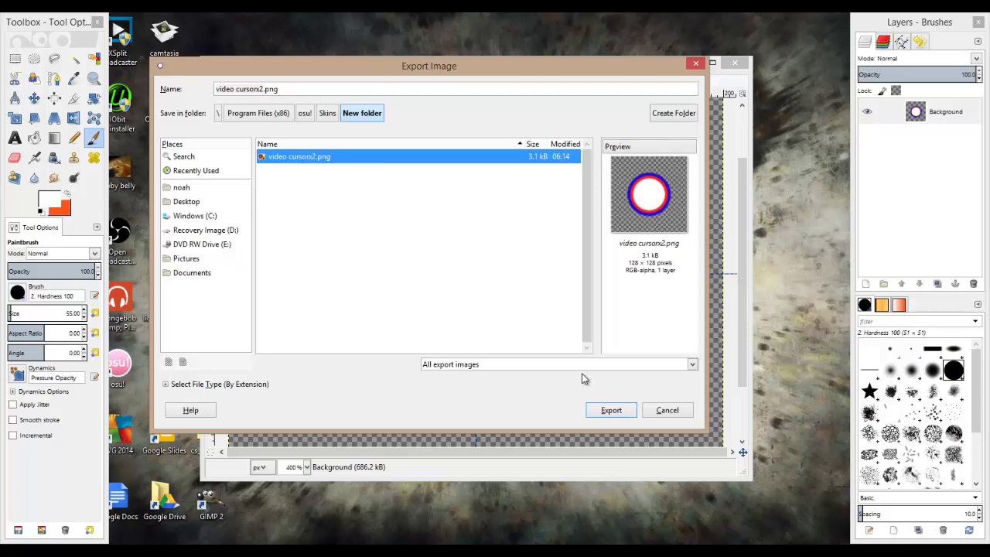
click(610, 410)
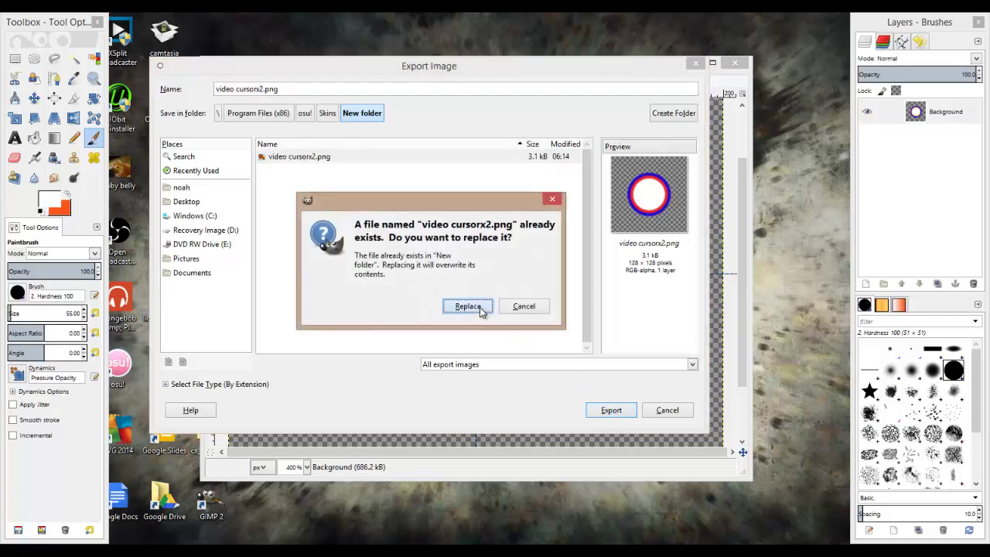
click(467, 306)
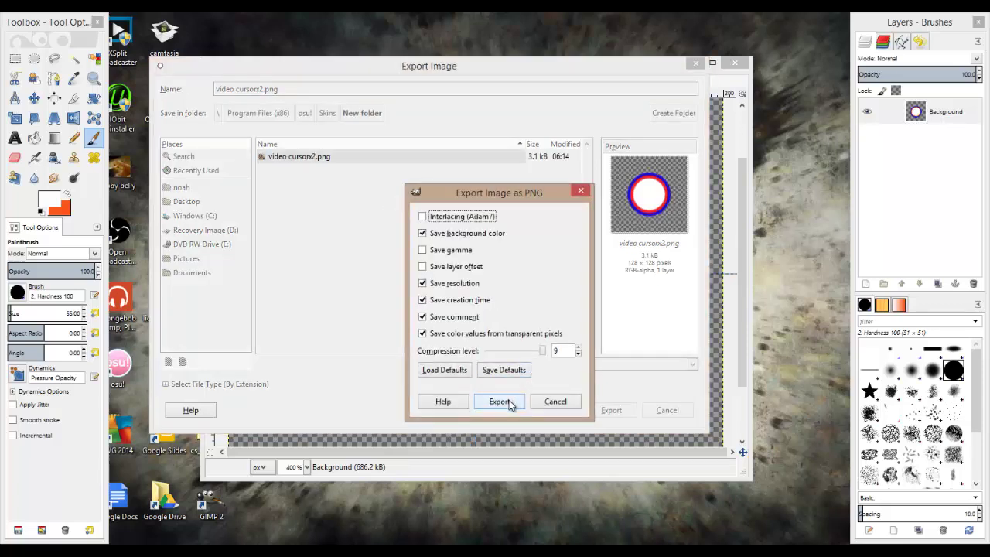
click(509, 400)
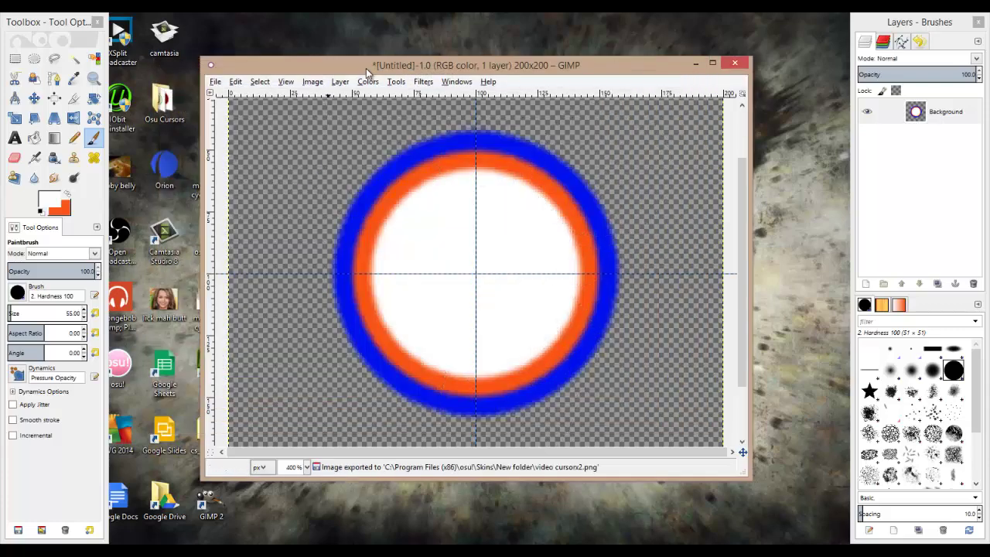
Scale the ring image down to 100×100 pixels.
mouse_move(366, 68)
mouse_down()
mouse_move(376, 32)
mouse_move(372, 65)
mouse_up()
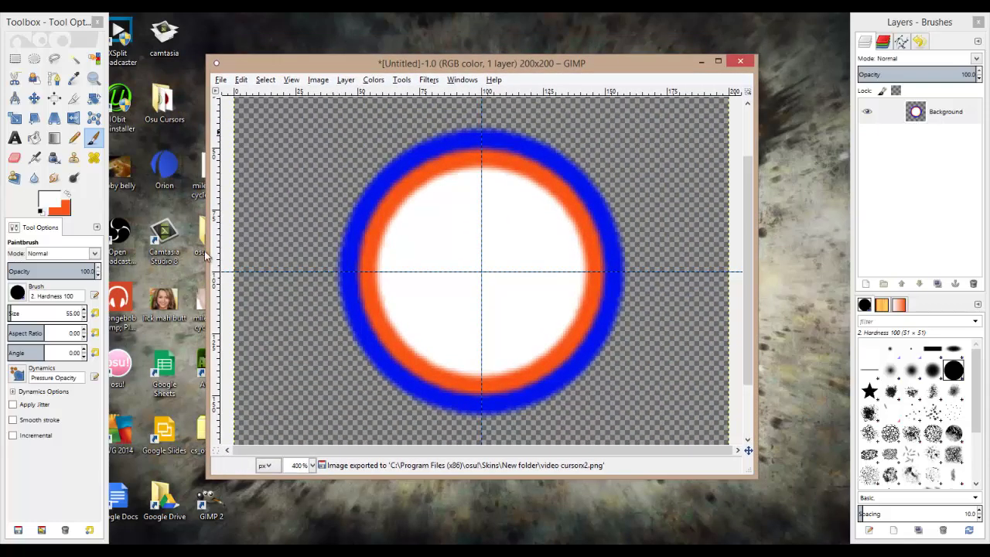
mouse_move(357, 204)
mouse_down()
mouse_move(449, 91)
mouse_move(455, 65)
mouse_up()
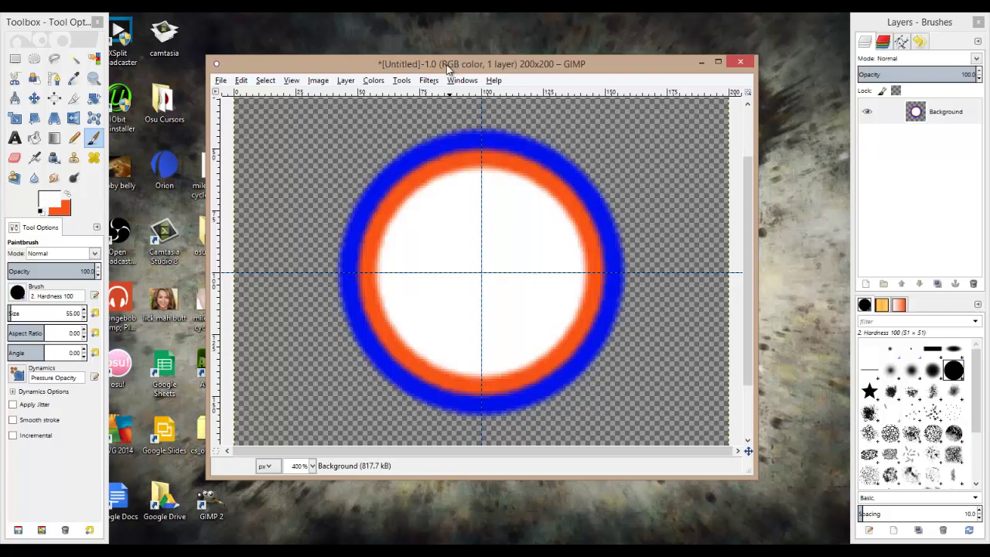
click(322, 86)
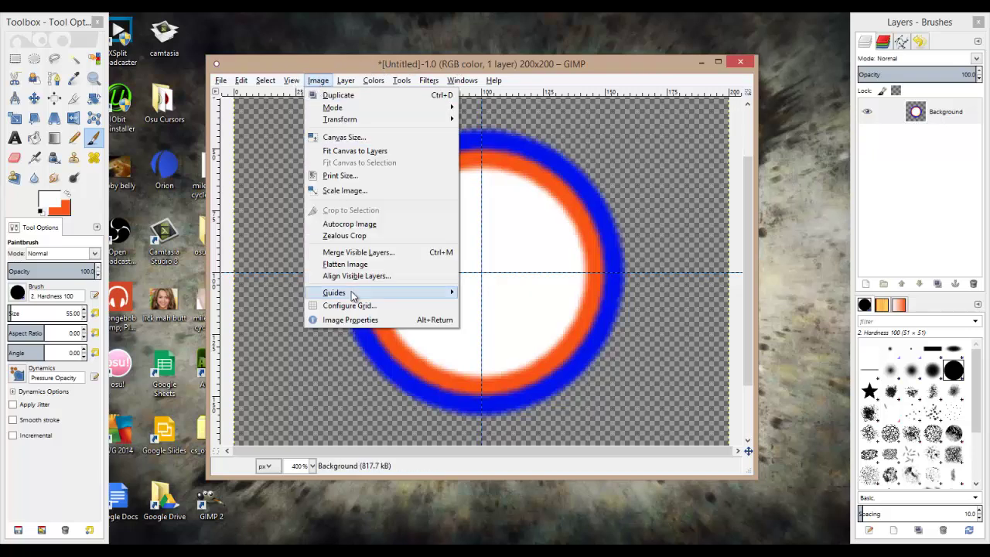
mouse_move(356, 288)
click(354, 190)
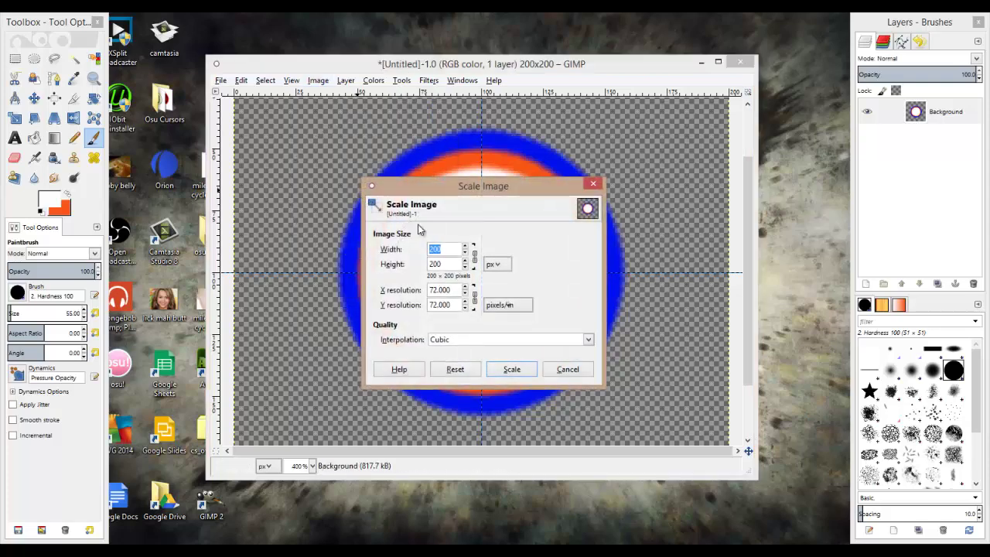
text(100)
key(Tab)
click(510, 370)
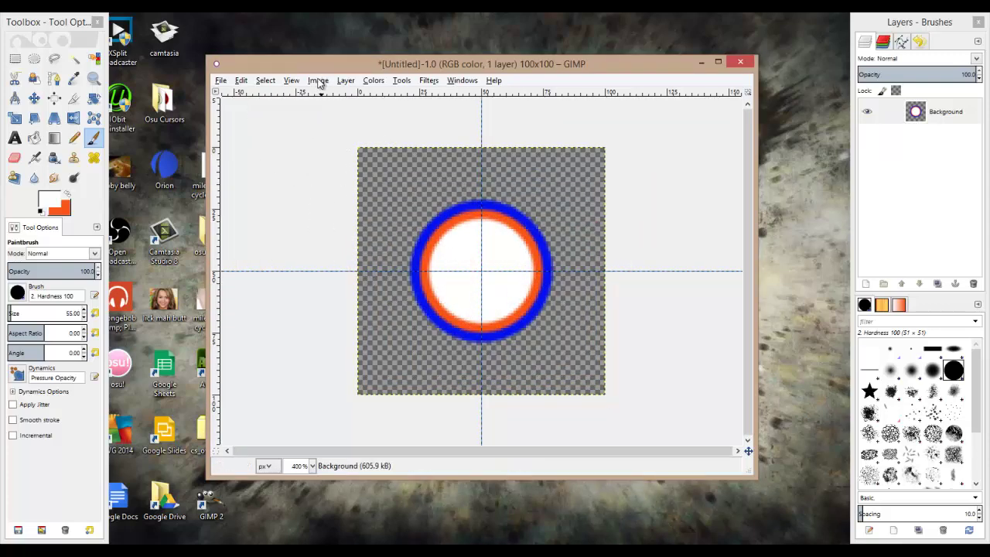
Export it as cursor.png to the New folder, then close the image discarding changes.
key(ctrl)
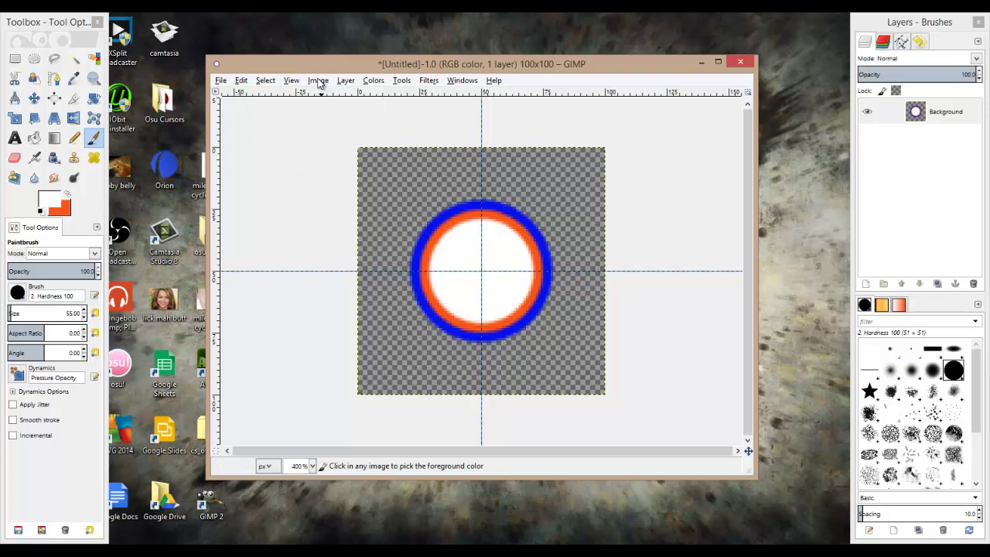
key(ctrl+shift+e)
key(Right)
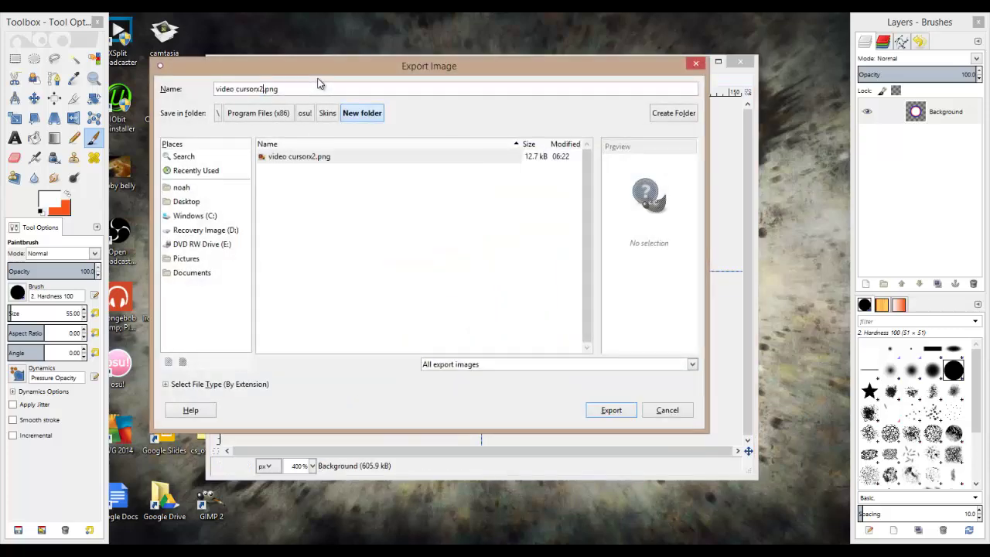
key(BackSpace)
key(BackSpace)
key(BackSpace)
key(BackSpace)
key(BackSpace)
key(BackSpace)
key(BackSpace)
key(BackSpace)
key(BackSpace)
key(BackSpace)
key(BackSpace)
key(BackSpace)
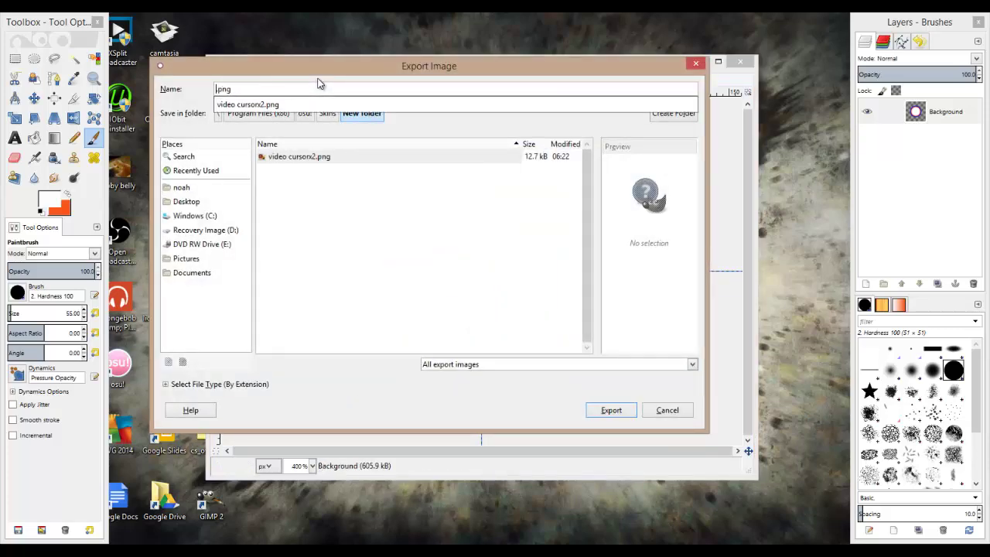
text(cursor)
key(Return)
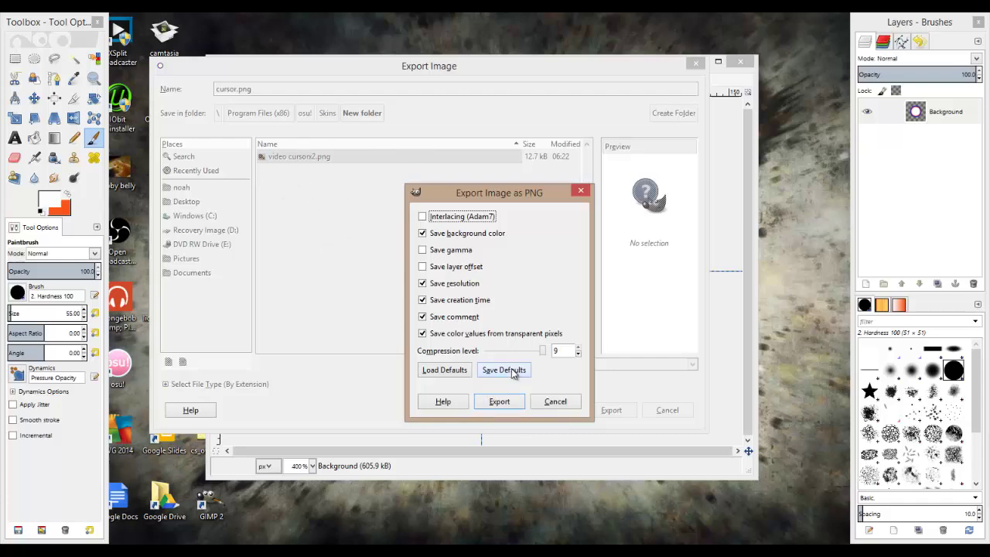
click(500, 401)
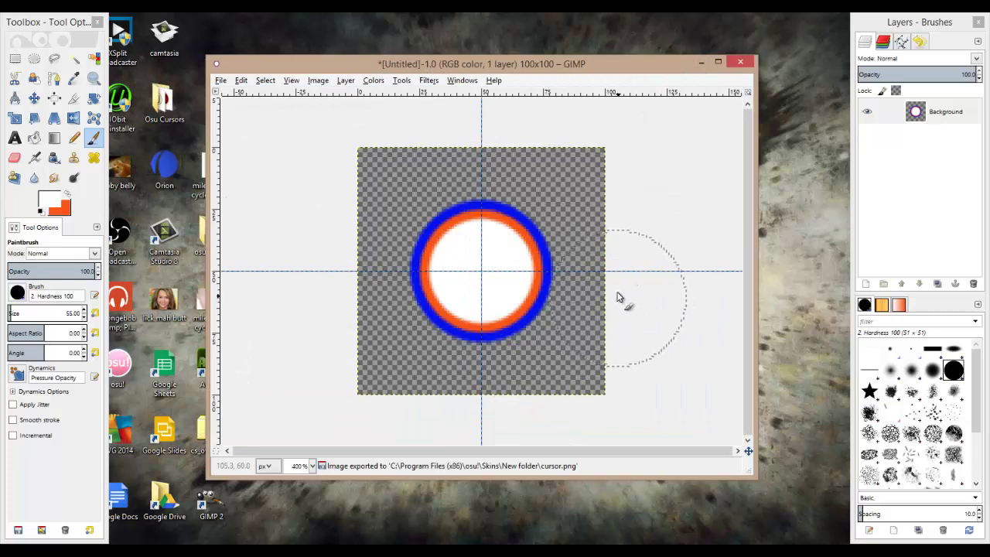
click(742, 62)
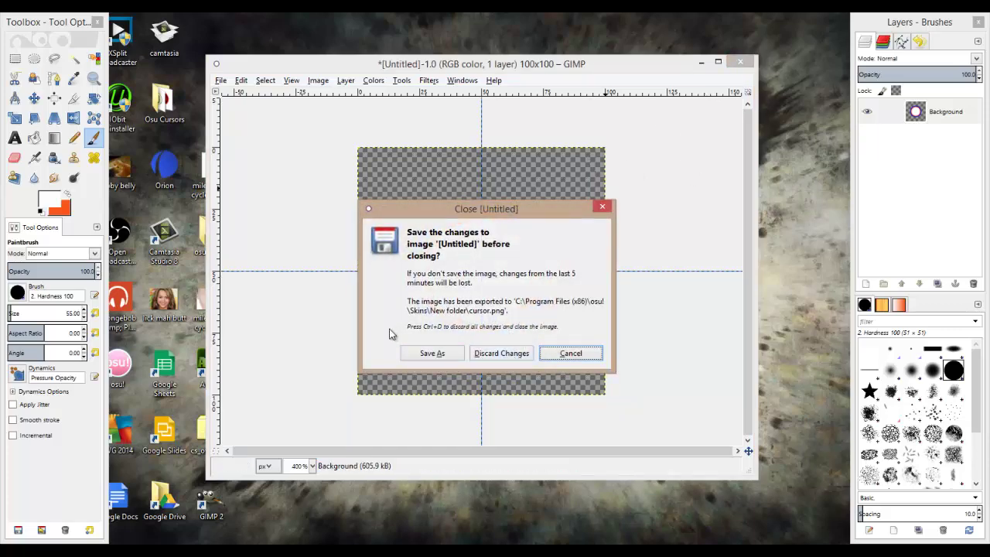
click(510, 353)
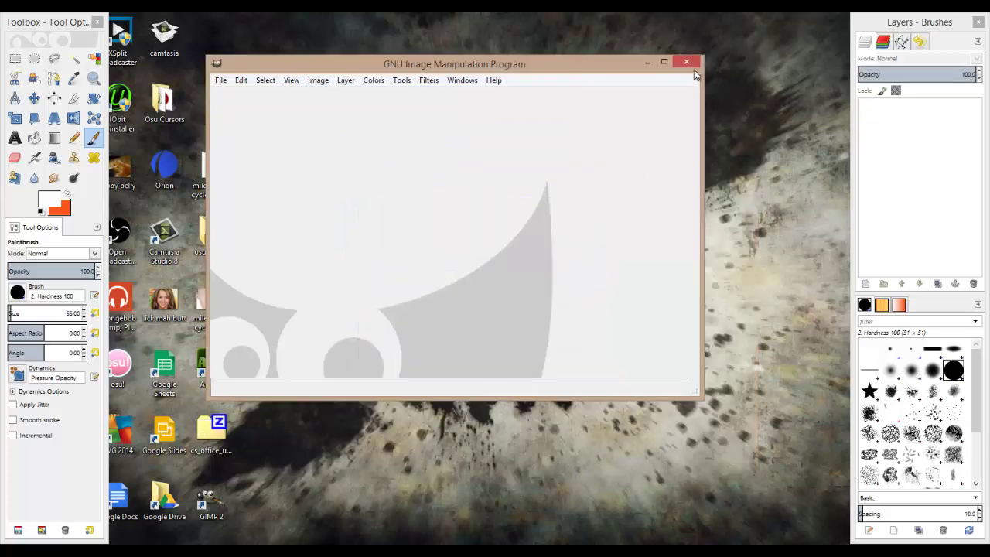
Quit GIMP, then in osu! options scroll to the Skin section and choose Select Skin.
click(695, 64)
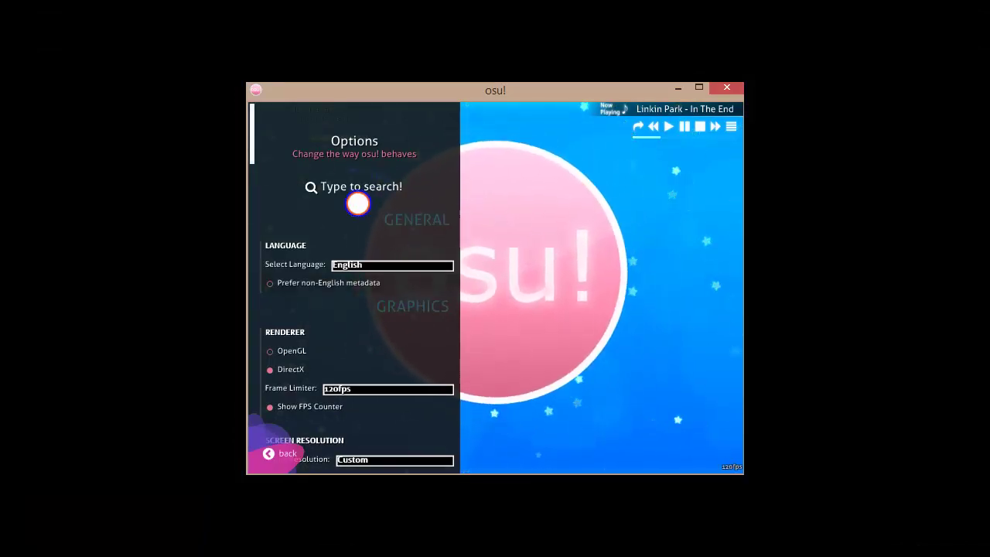
click(504, 267)
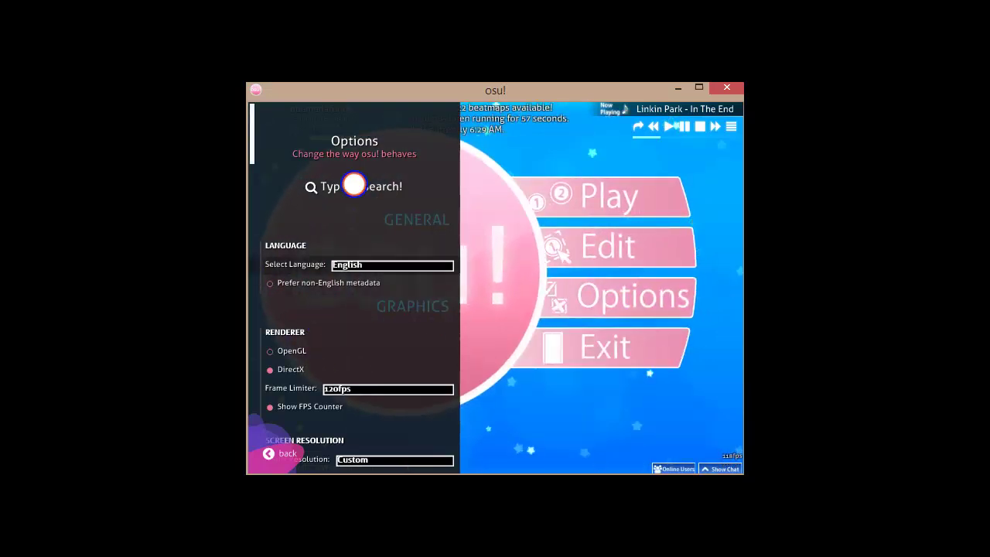
scroll(348, 246, down, 10)
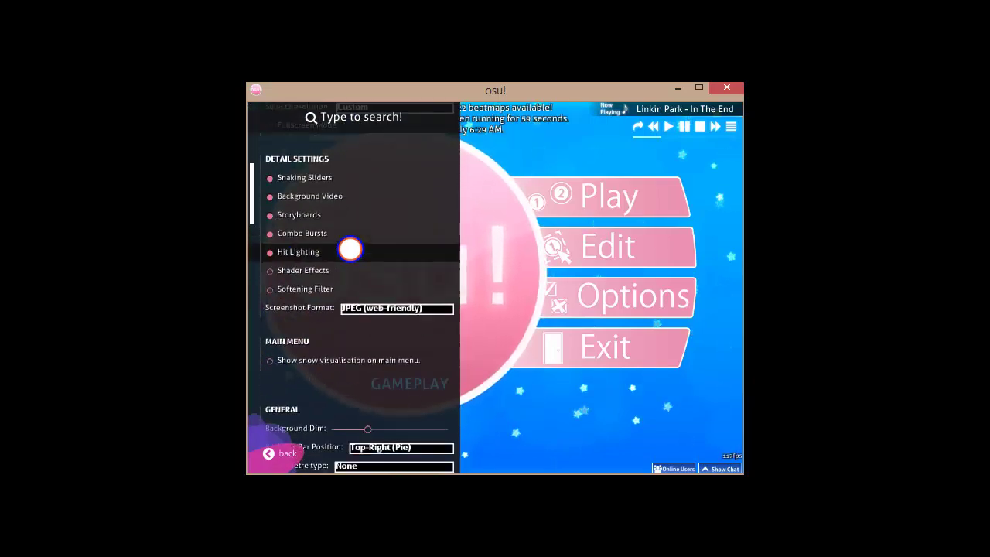
scroll(350, 248, down, 10)
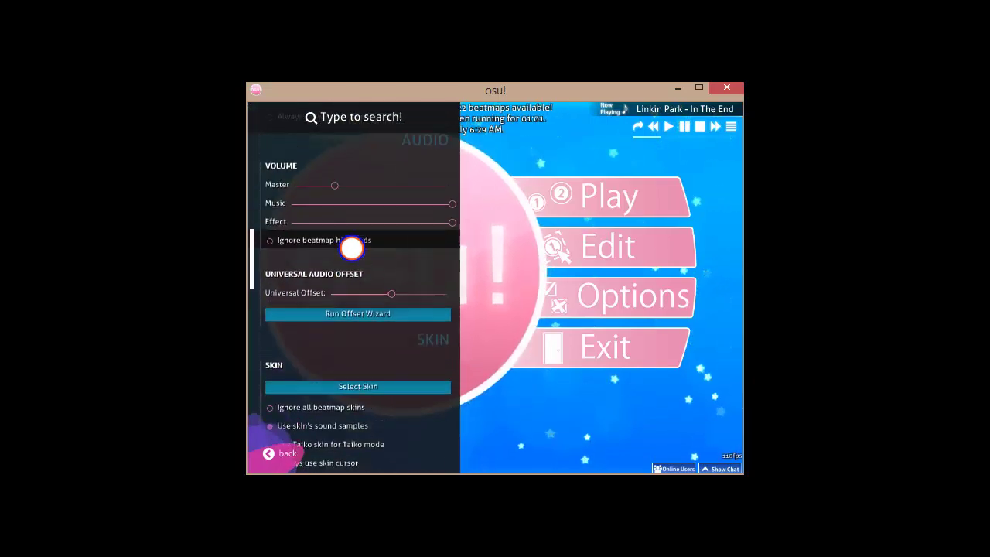
scroll(352, 248, down, 2)
scroll(367, 201, up, 4)
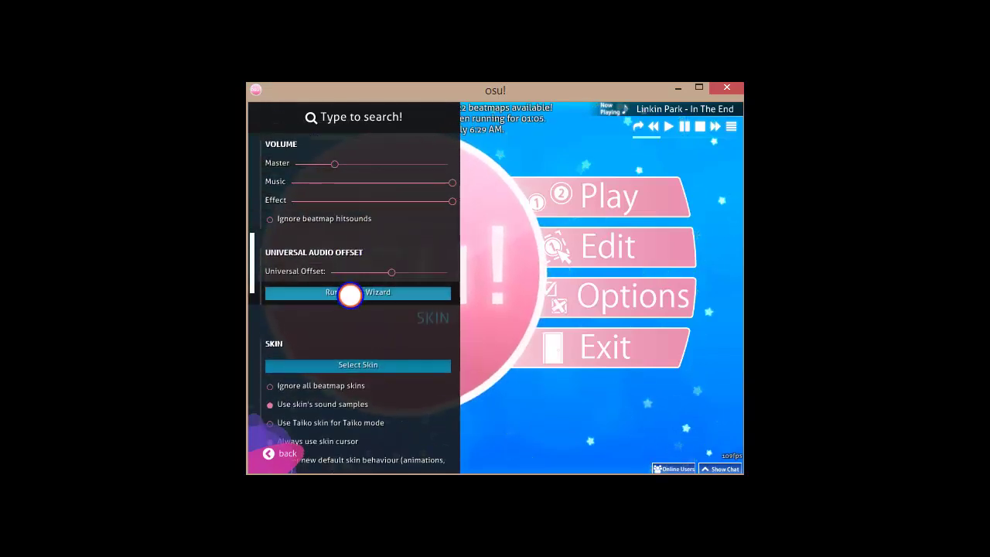
click(370, 365)
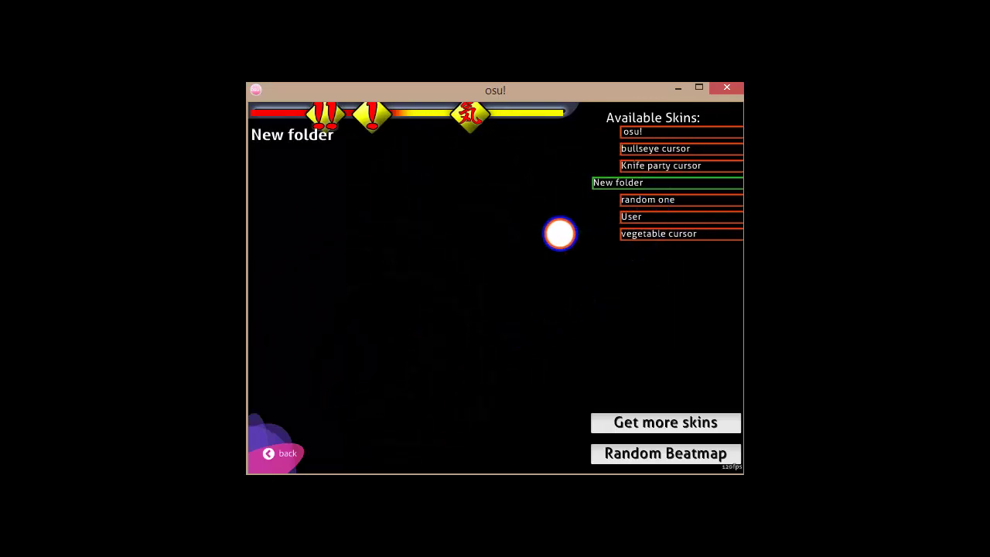
Try the Knife party skin, then select New folder to use the ring cursor.
click(690, 165)
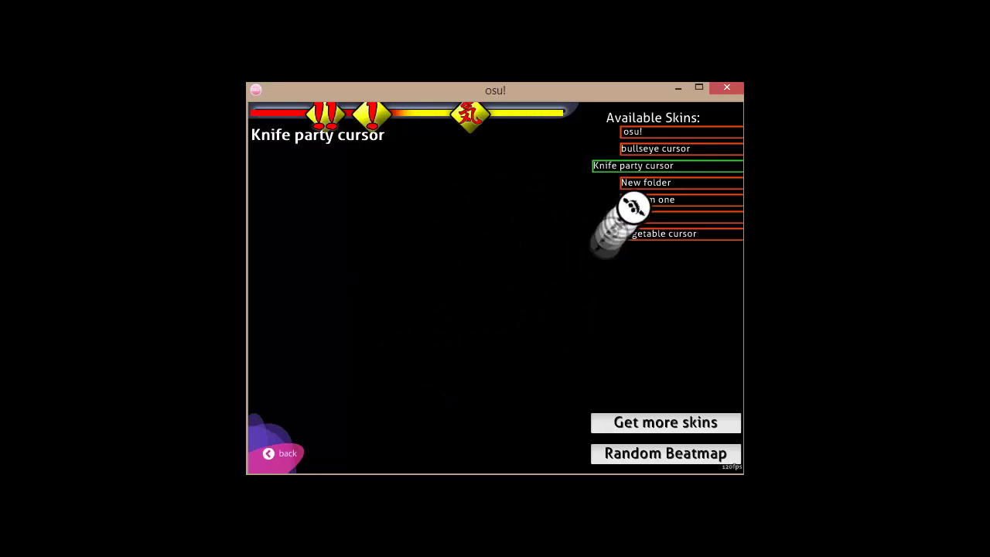
click(652, 184)
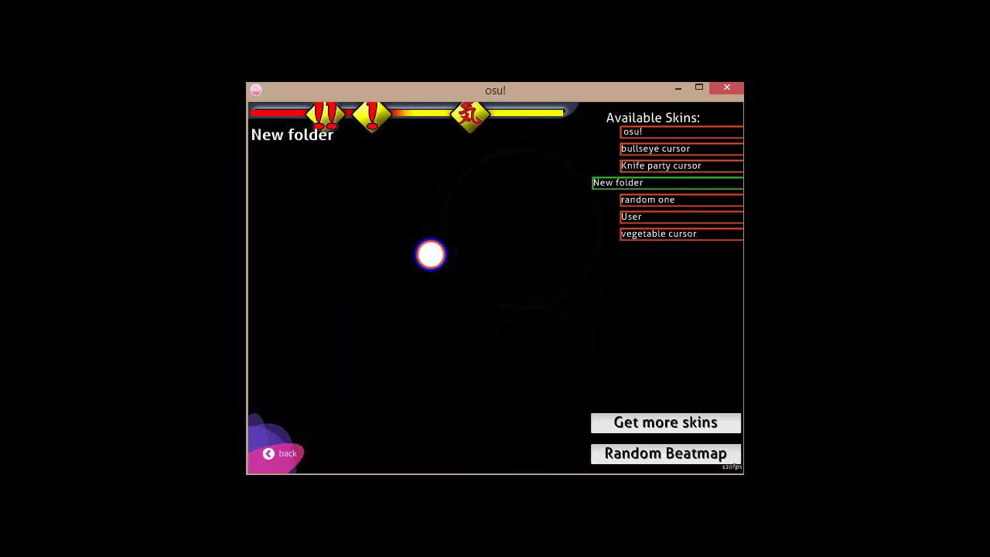